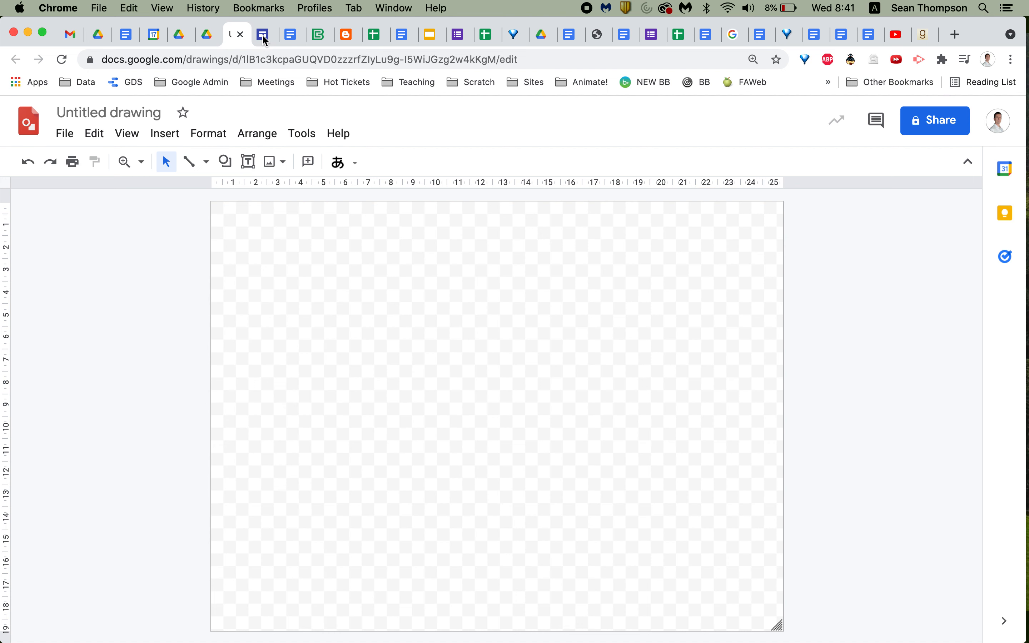
Copy the MyPlate diagram from the MyPlate Presentations page into the drawing and shrink it into the canvas's upper-right corner
left_click(264, 37)
right_click(611, 268)
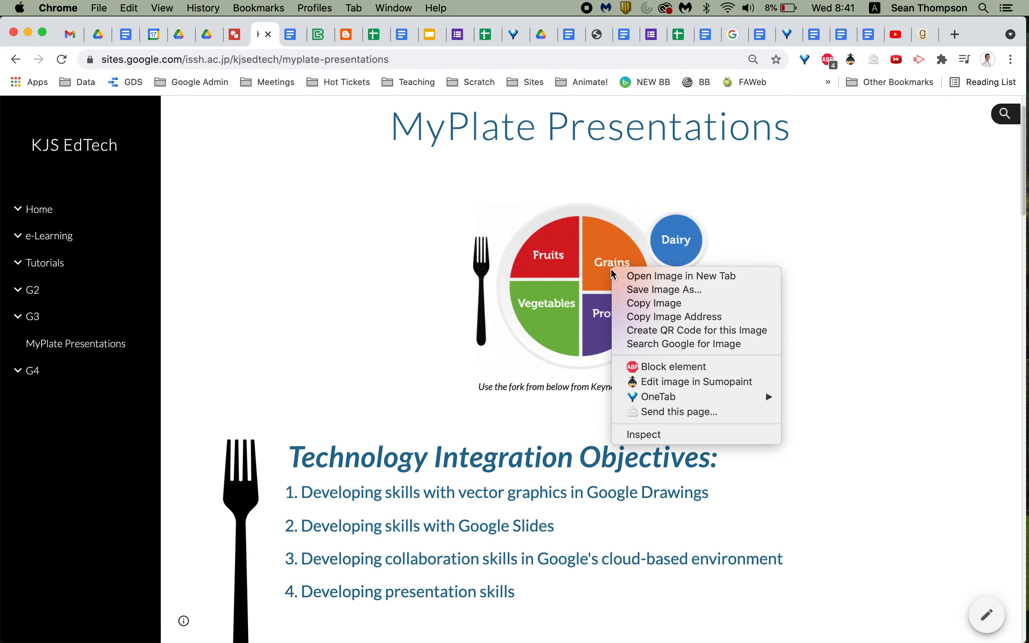
left_click(649, 304)
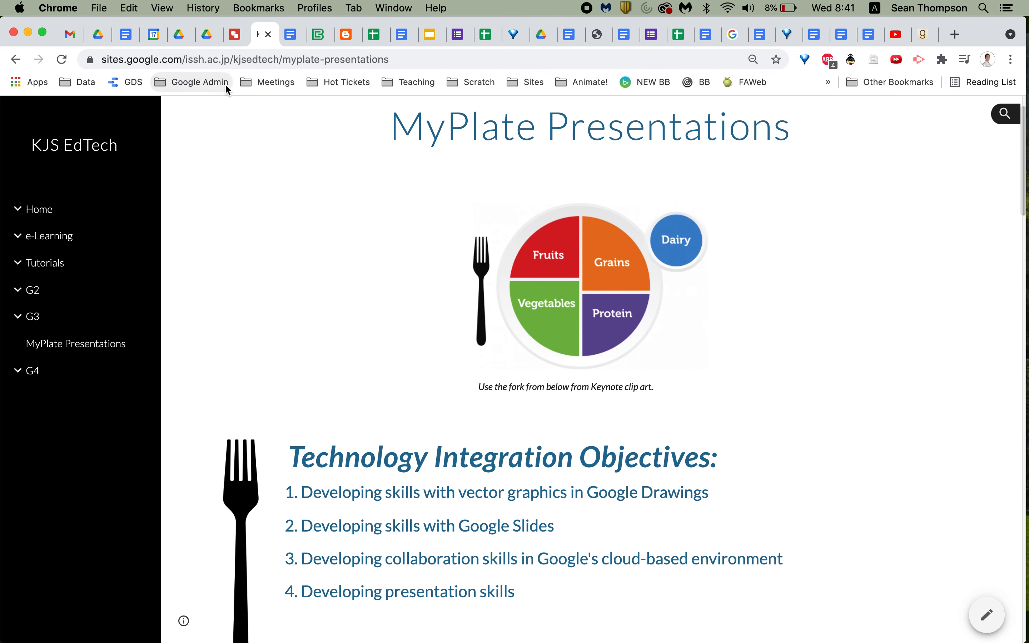
left_click(233, 34)
key("super+v")
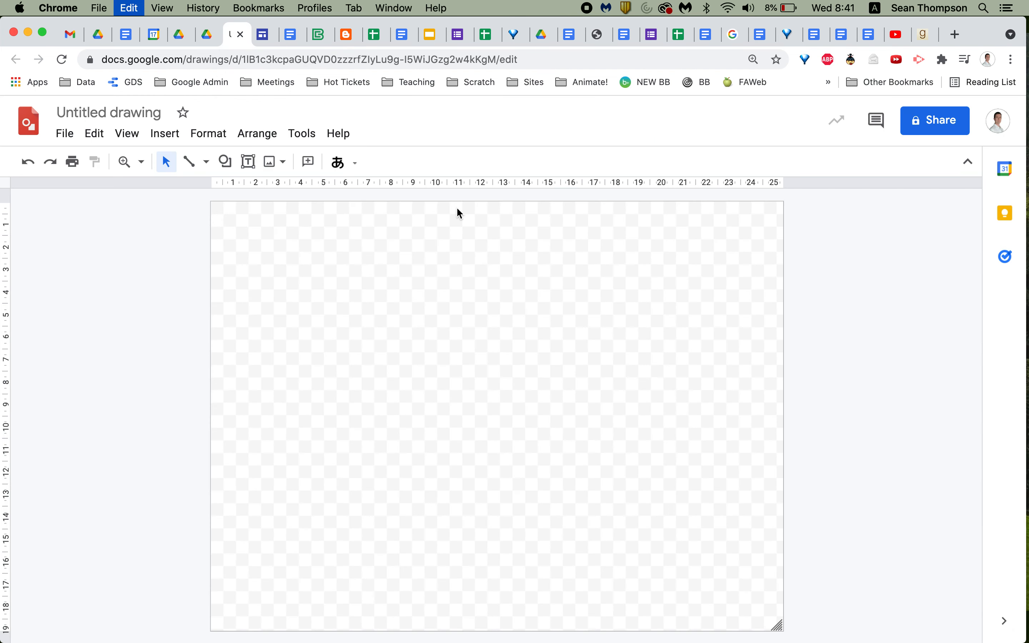
left_click_drag(496, 300, 657, 281)
left_click_drag(497, 407, 619, 319)
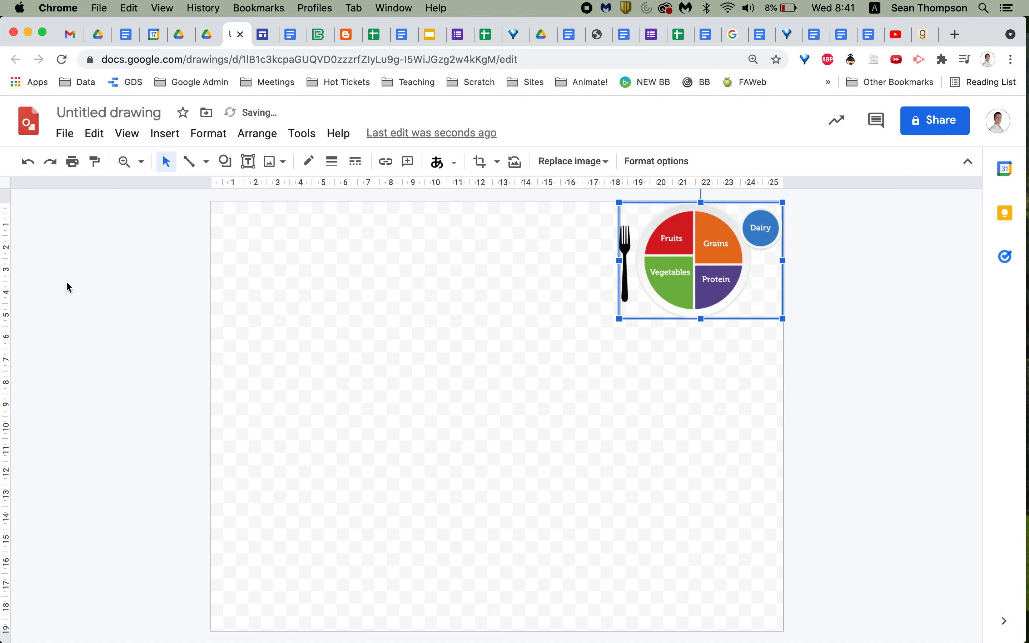
Rename the drawing as Mr T MyPlate
left_click(110, 107)
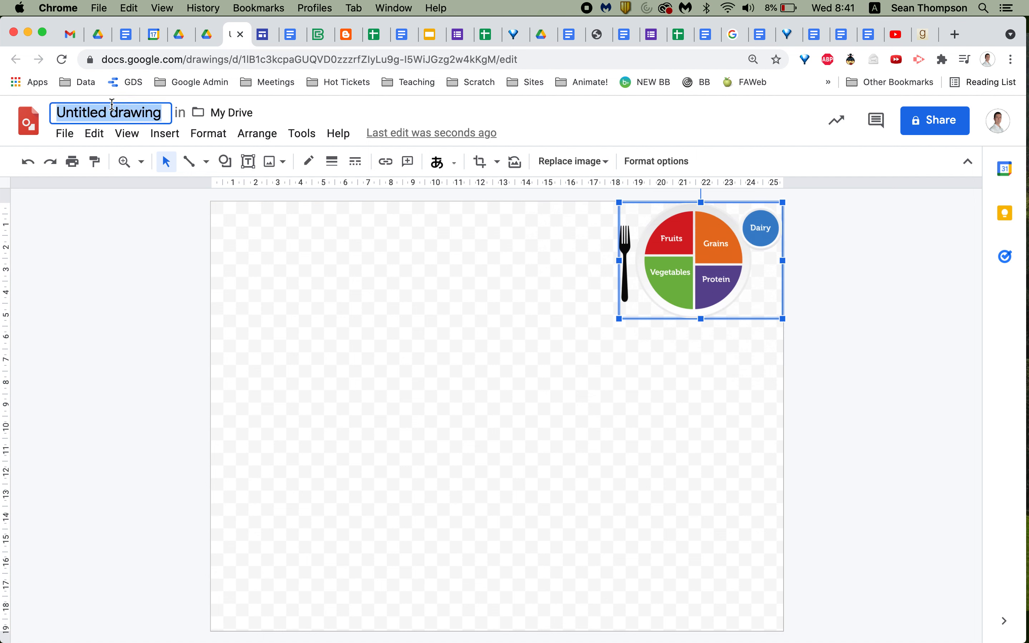
type("Mr T")
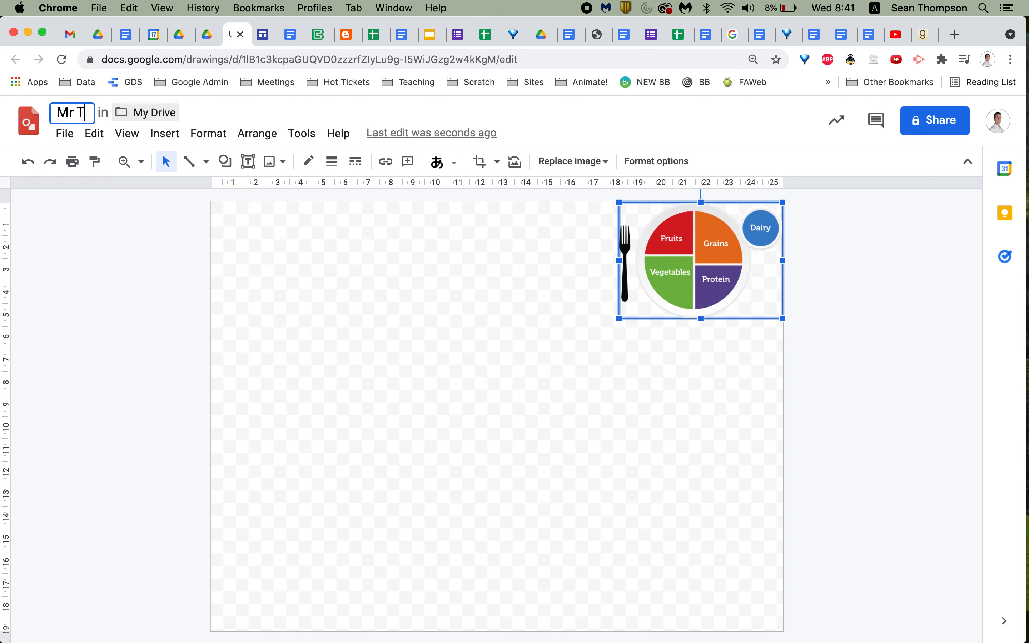
type(" MyPlate")
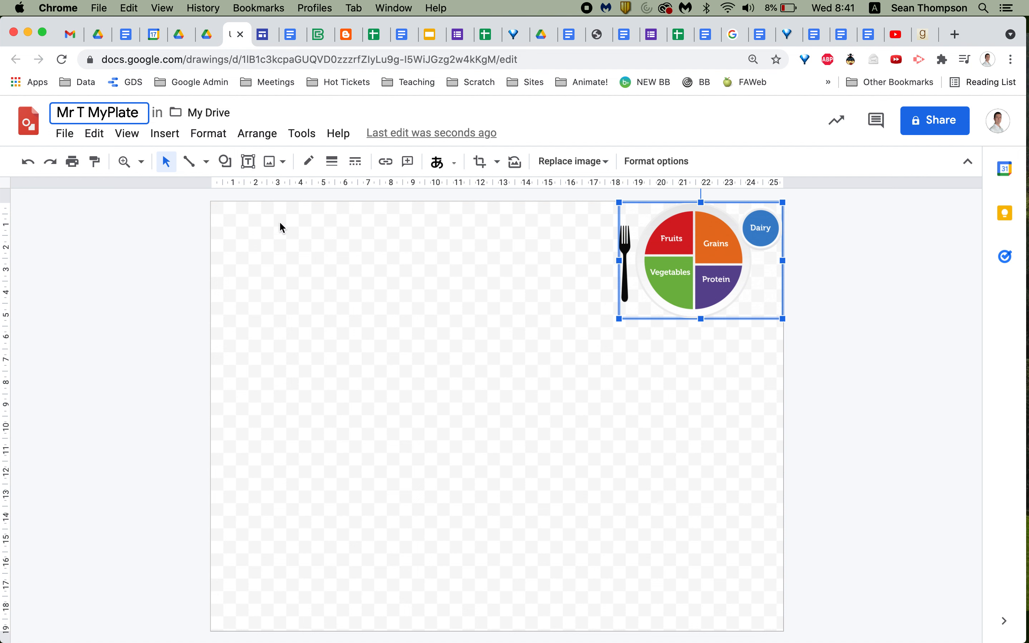
left_click(296, 238)
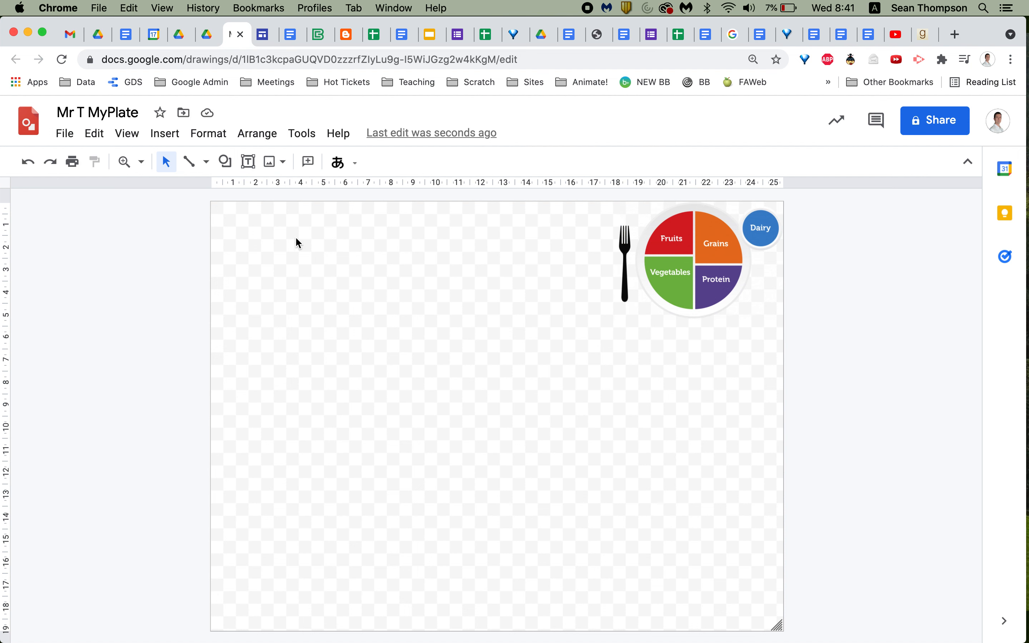
Draw a circle about 14.5 cm in diameter for the plate and place it left of the reference image
left_click(226, 164)
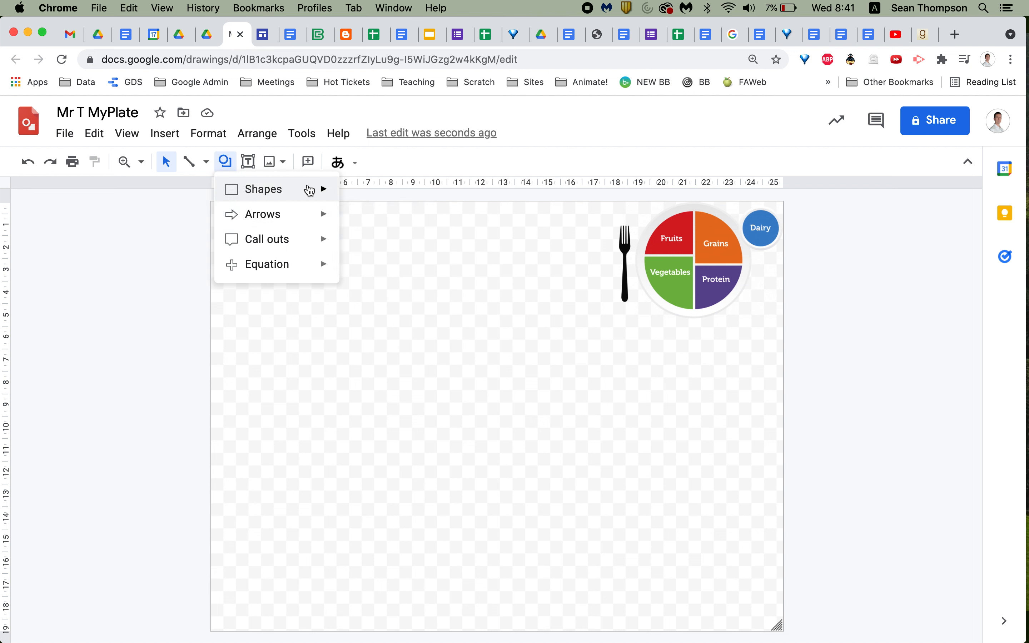
left_click(353, 225)
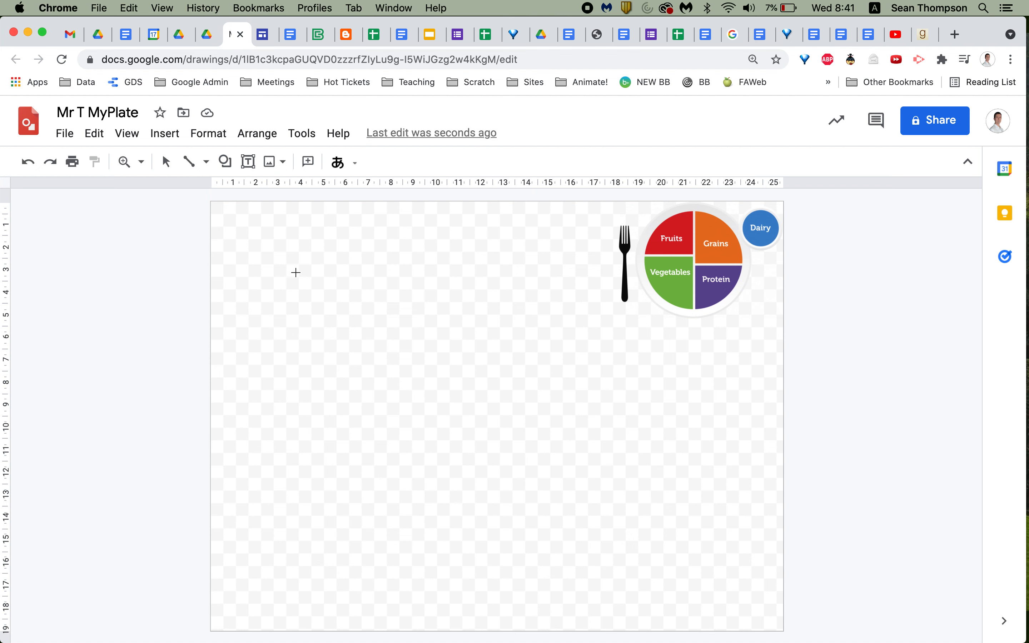
left_click_drag(296, 273, 625, 556)
left_click_drag(473, 381, 458, 355)
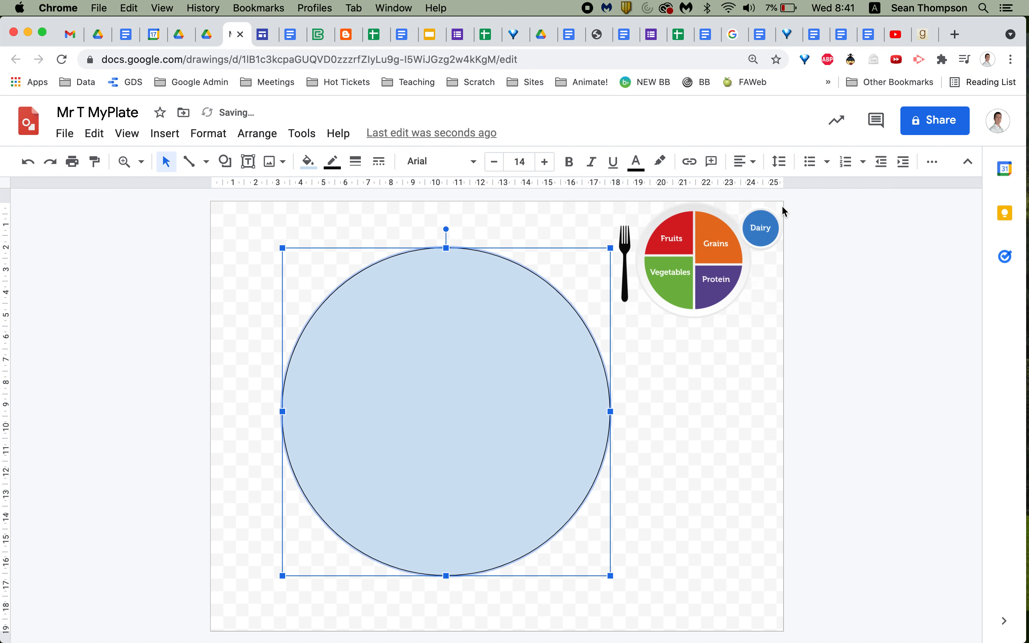
Fill the plate circle with light gray and make its border transparent
left_click(308, 162)
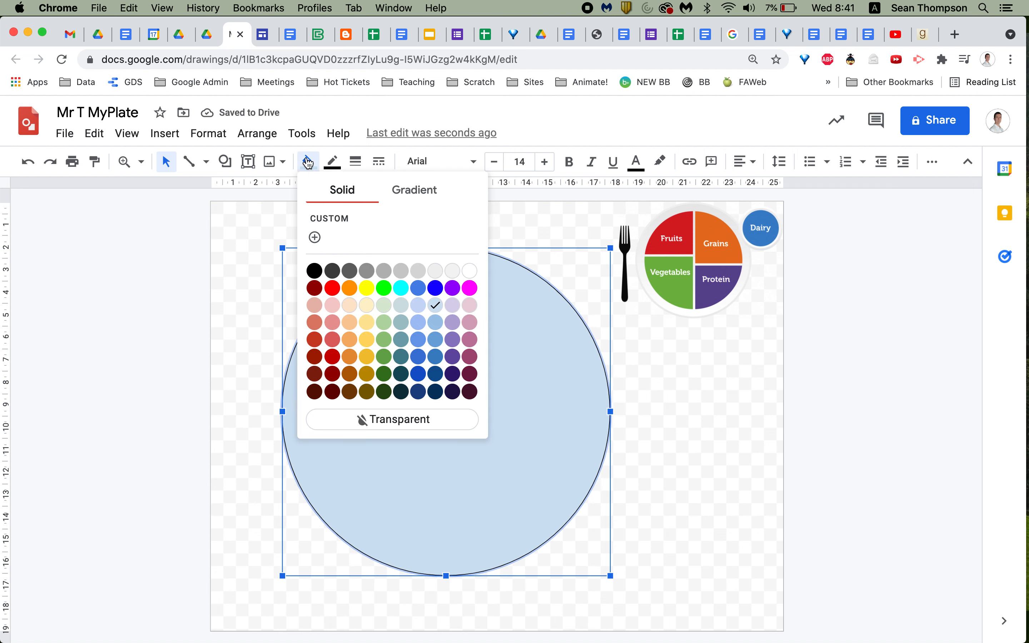
left_click(419, 272)
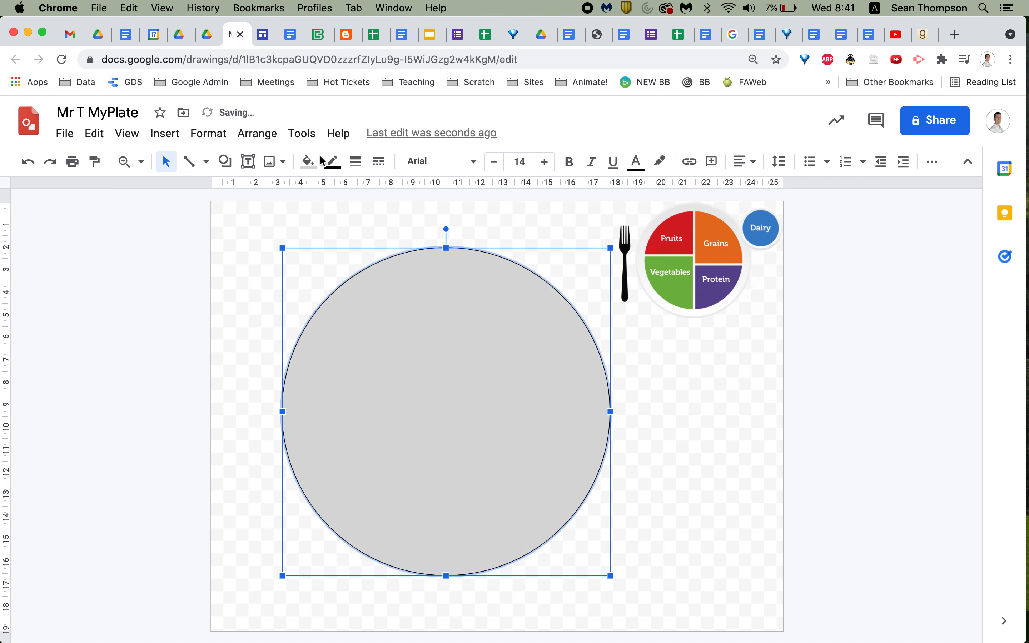
left_click(333, 162)
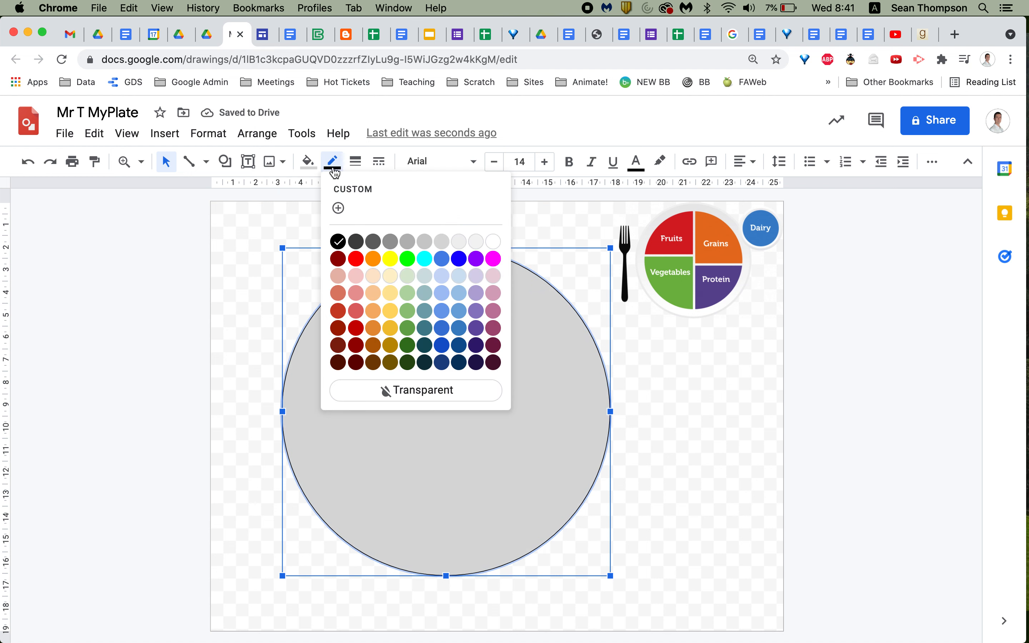
left_click(424, 390)
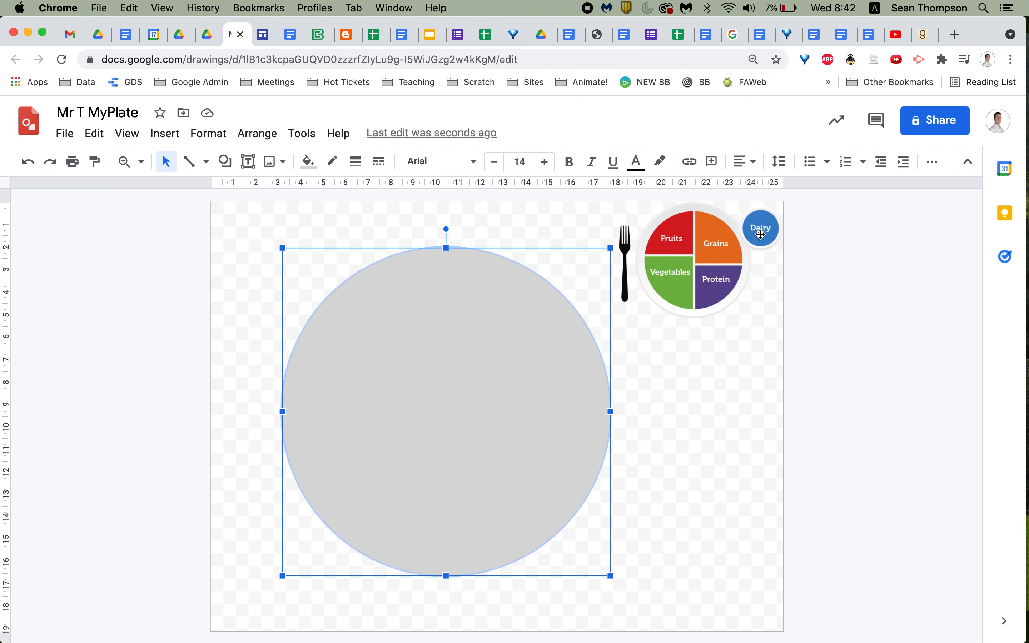
Draw a pie shape about 14 cm across on top of the gray plate
left_click(226, 161)
mouse_move(249, 188)
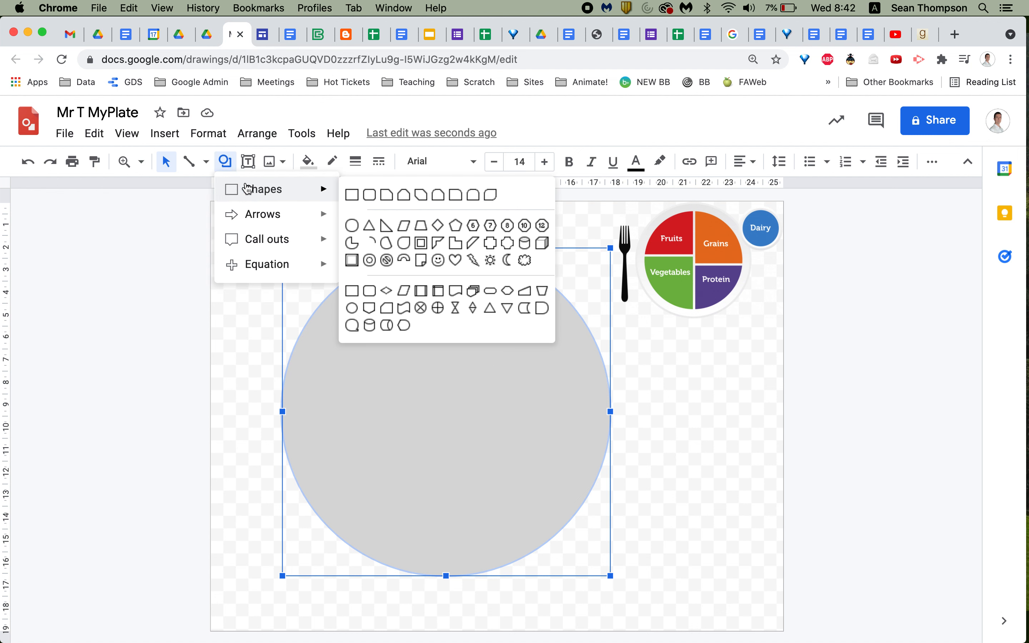
left_click(351, 244)
left_click_drag(364, 284, 548, 496)
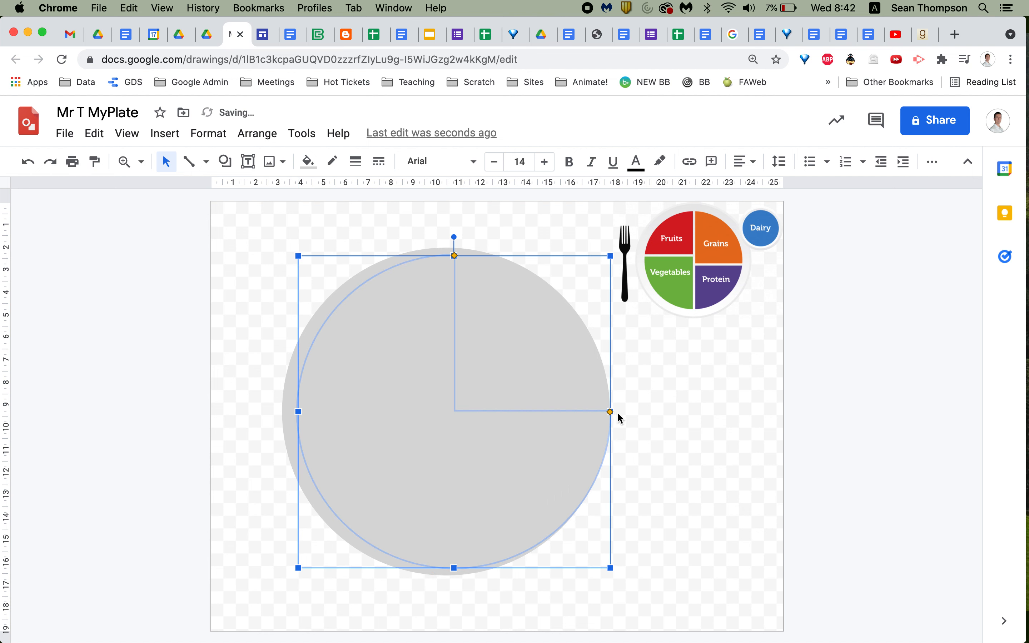
Reduce the pie shape to an upper-left quarter wedge and fill it with red
left_click_drag(610, 412, 364, 413)
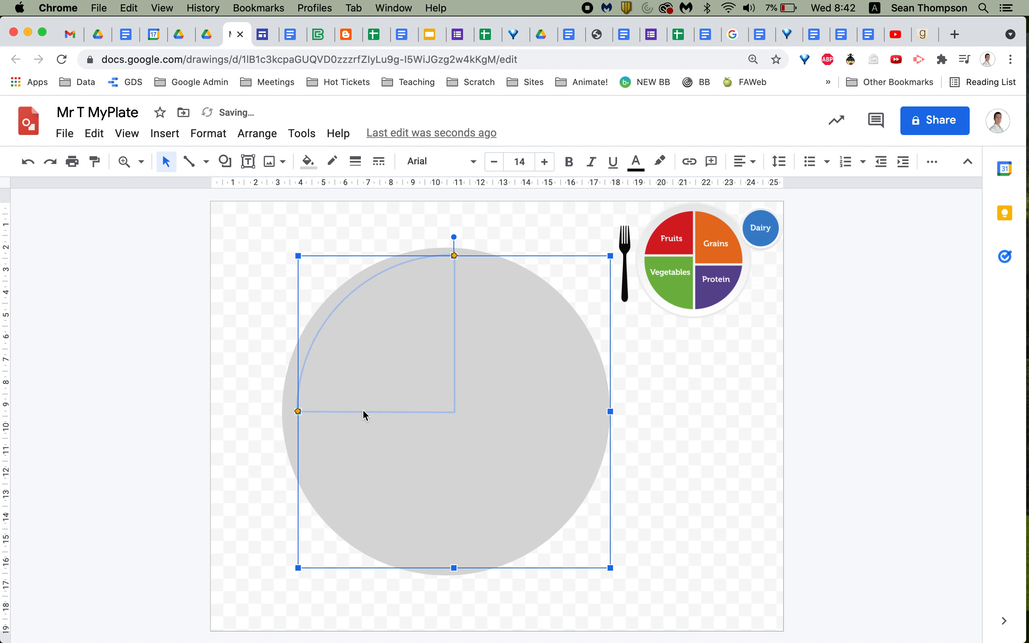
left_click(308, 161)
left_click(332, 288)
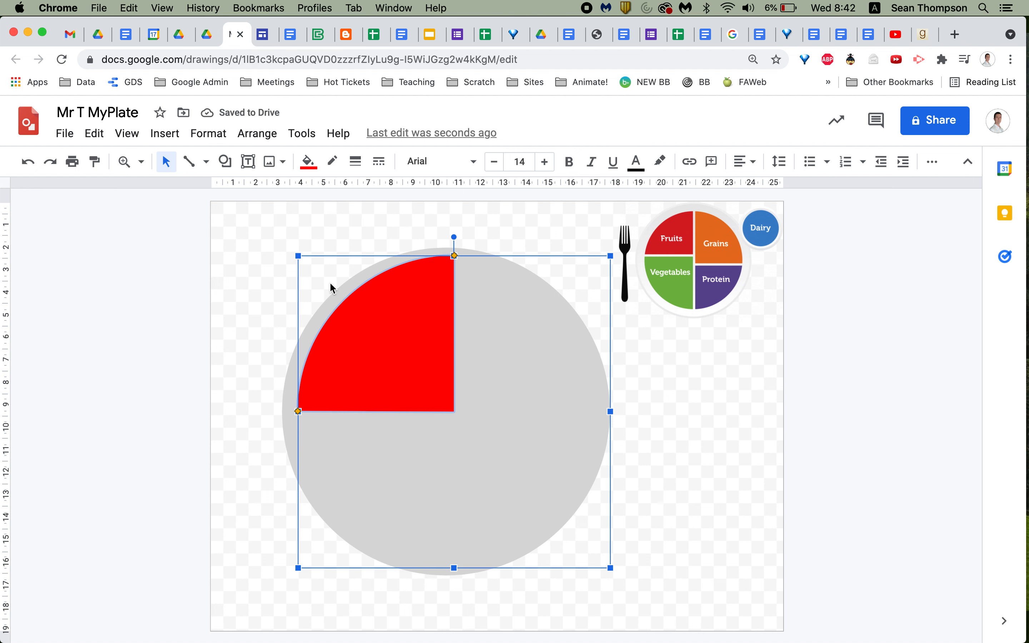
Duplicate the red wedge and align the copy level with the original, slightly to its right
key("super+d")
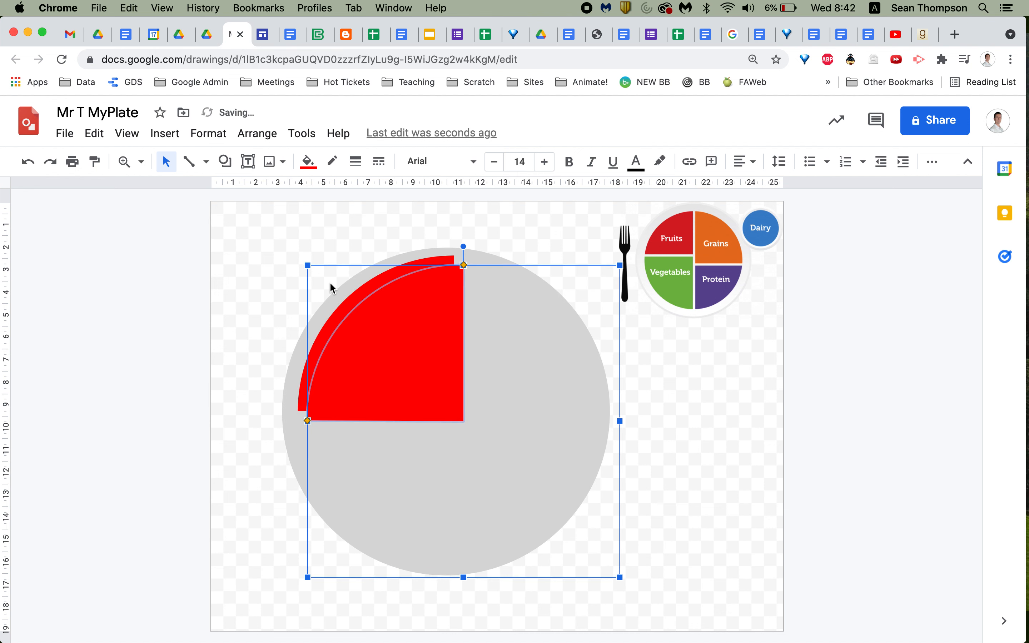
mouse_move(379, 324)
left_mouse_down()
mouse_move(364, 313)
mouse_move(371, 316)
left_mouse_up()
key("Right")
key("Right")
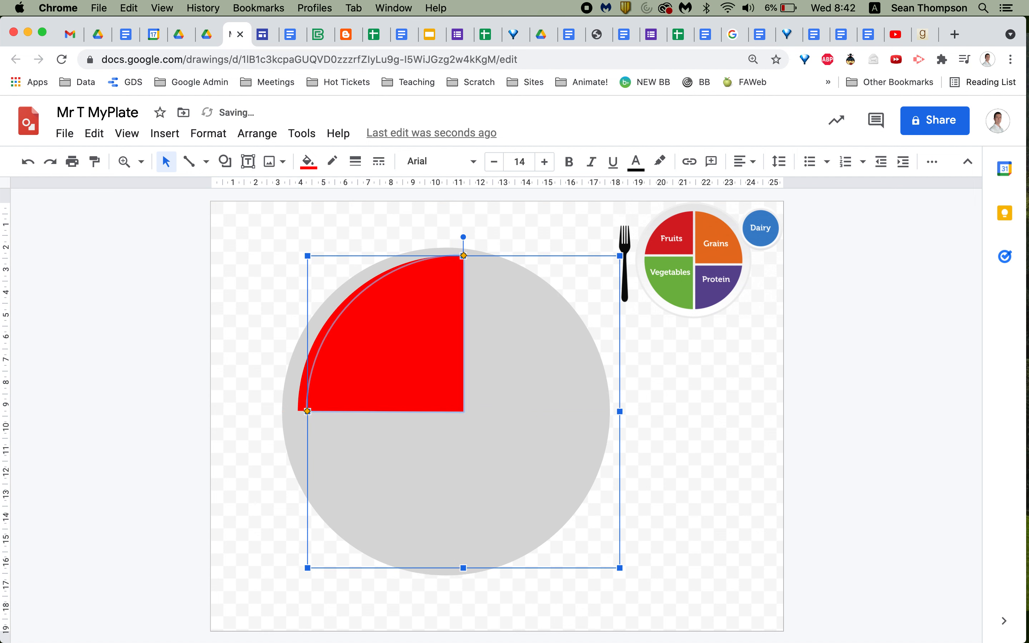
Reshape the copied wedge into the plate's upper-right quarter and nudge it left against the first wedge
left_click_drag(464, 254, 600, 411)
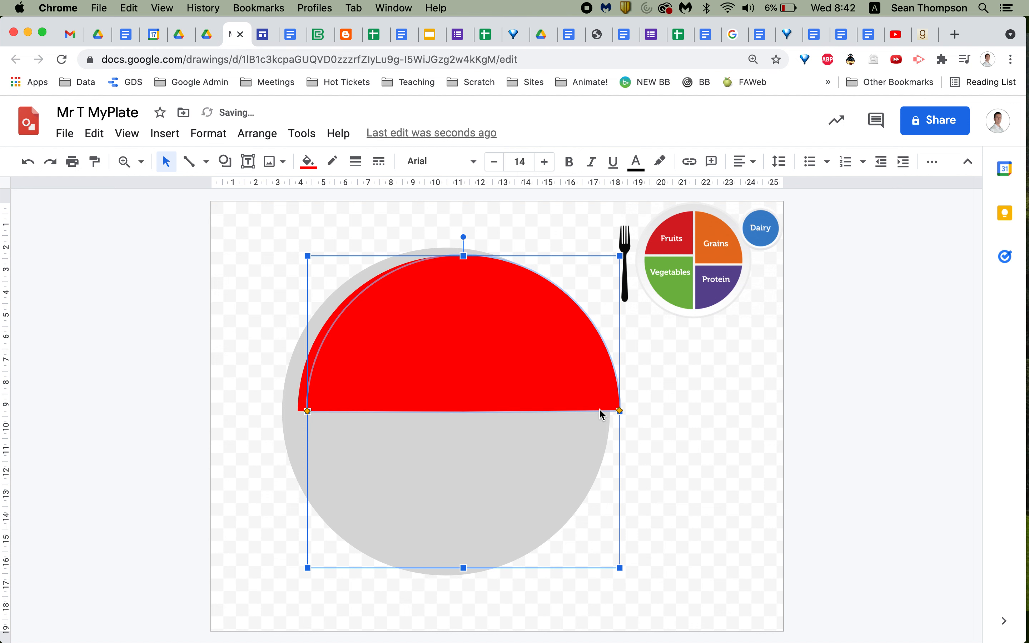
left_click_drag(308, 411, 463, 279)
key("Left")
key("Left")
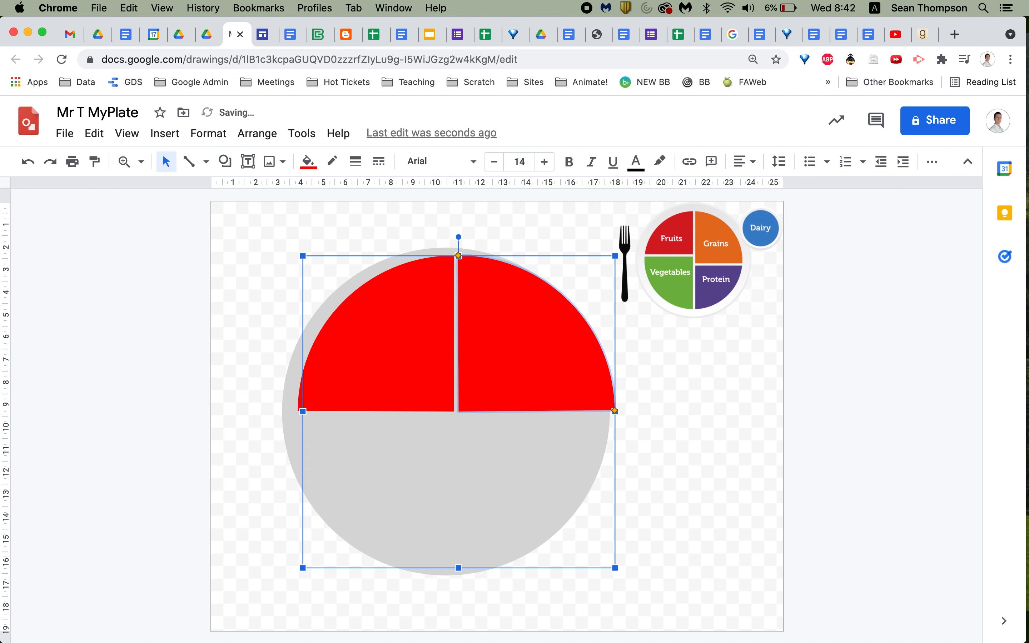
key("Left")
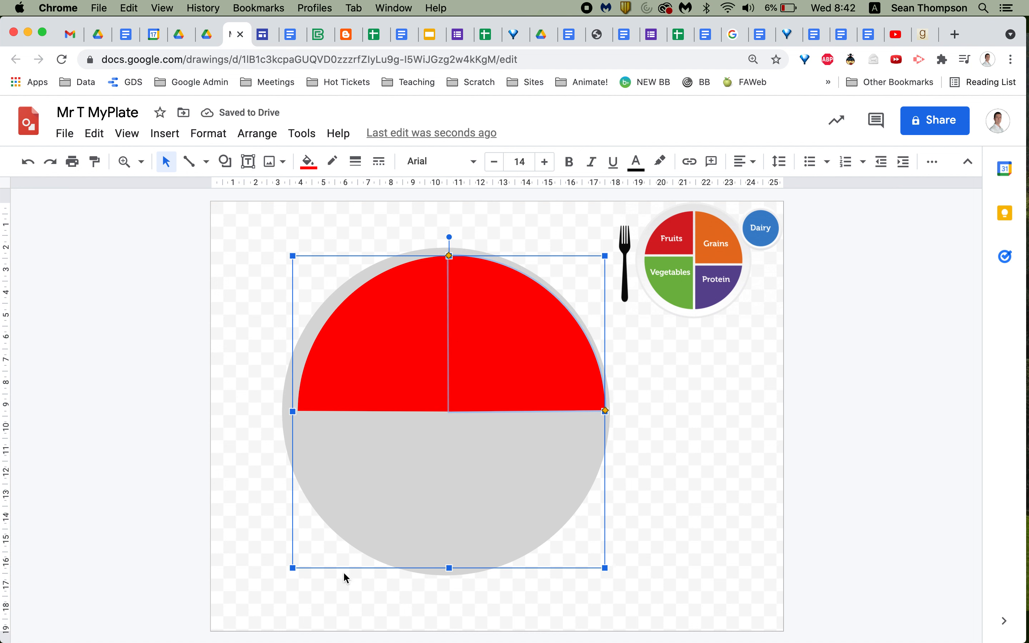
Resize the two red wedges to leave a narrow gap between them, making the upper-right one taller than the upper-left one
left_click_drag(292, 568, 313, 549)
left_click(376, 312)
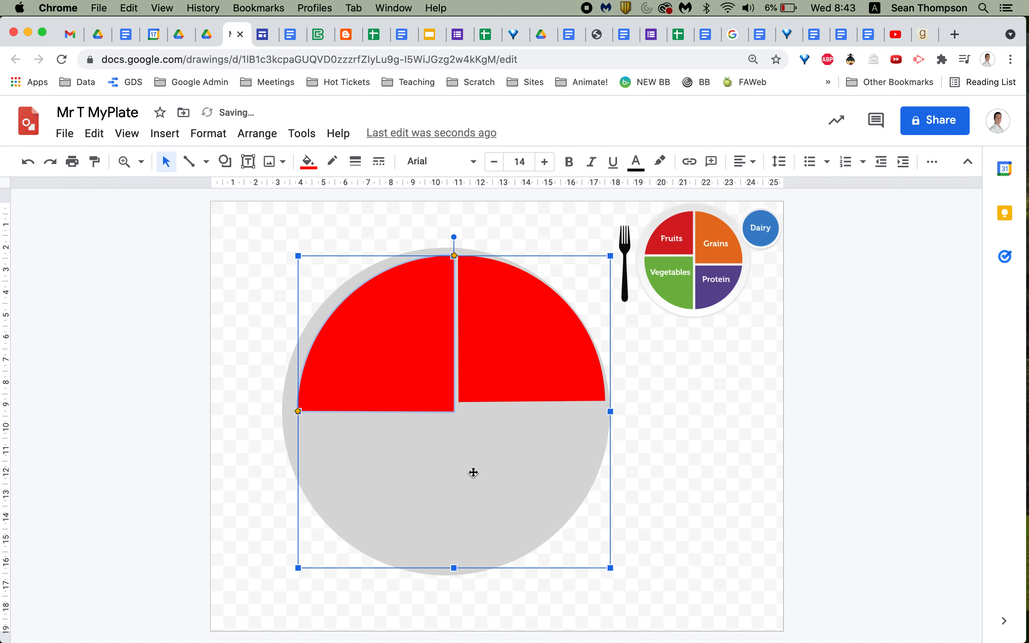
left_click_drag(453, 568, 459, 594)
left_click(550, 373)
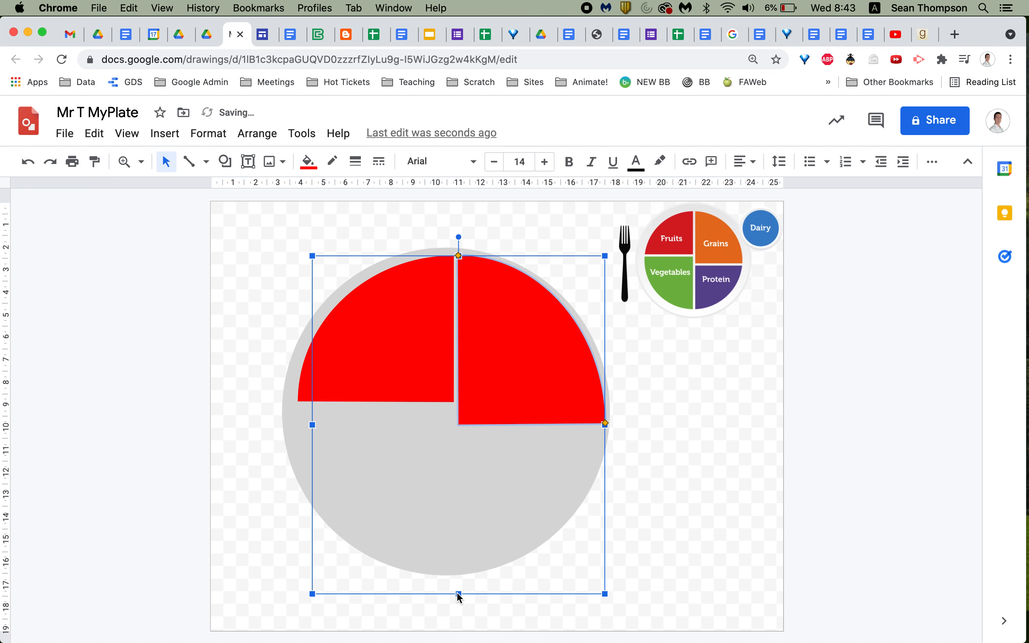
Duplicate the upper-right wedge, line the copy up below it and reshape it into the lower-right quarter
key("ctrl+d")
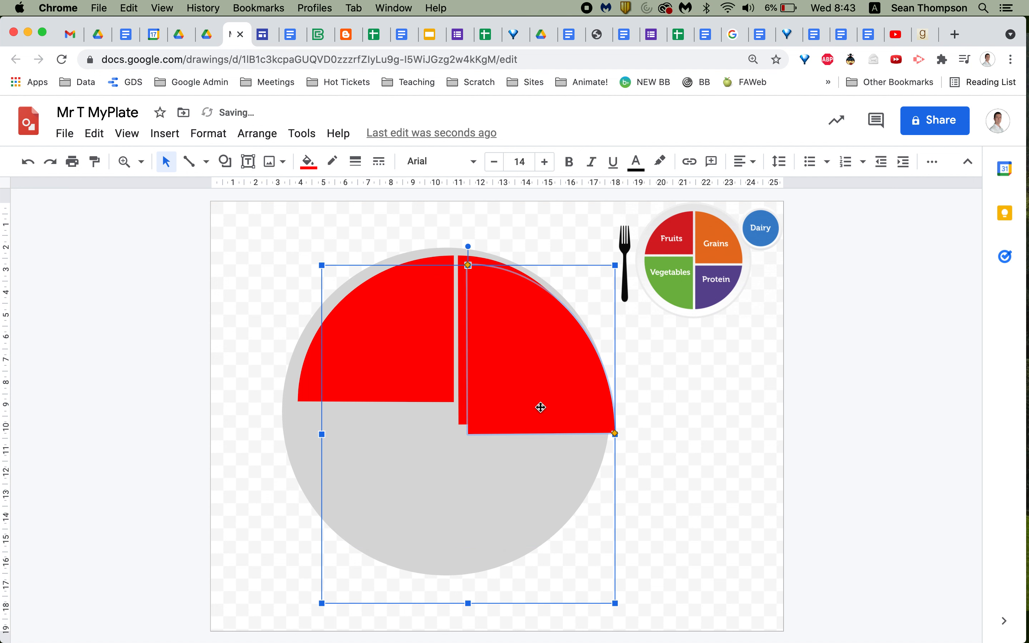
left_click_drag(542, 403, 532, 413)
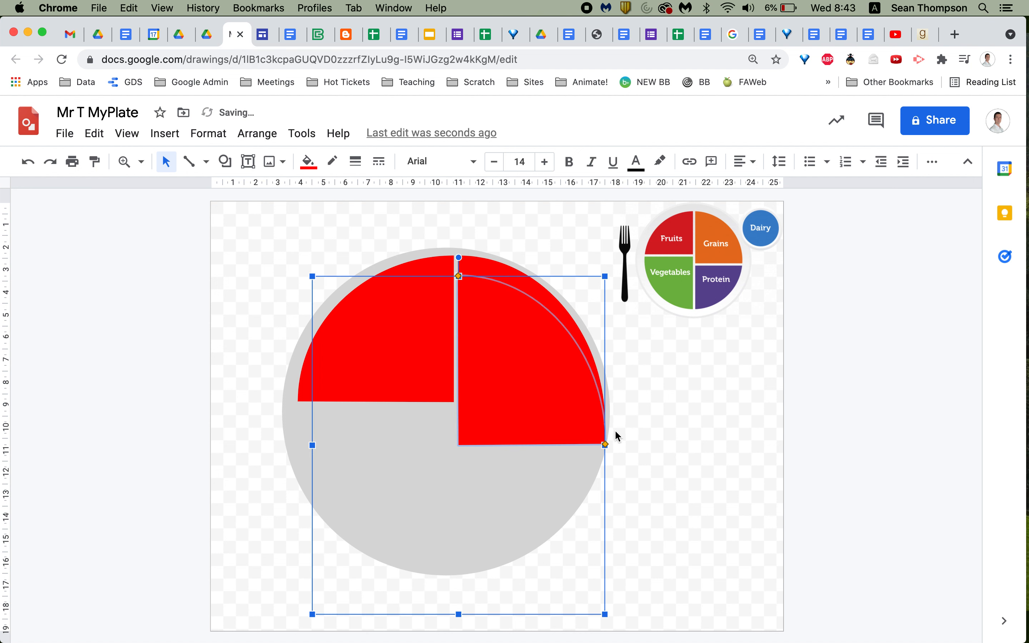
left_click_drag(604, 444, 458, 582)
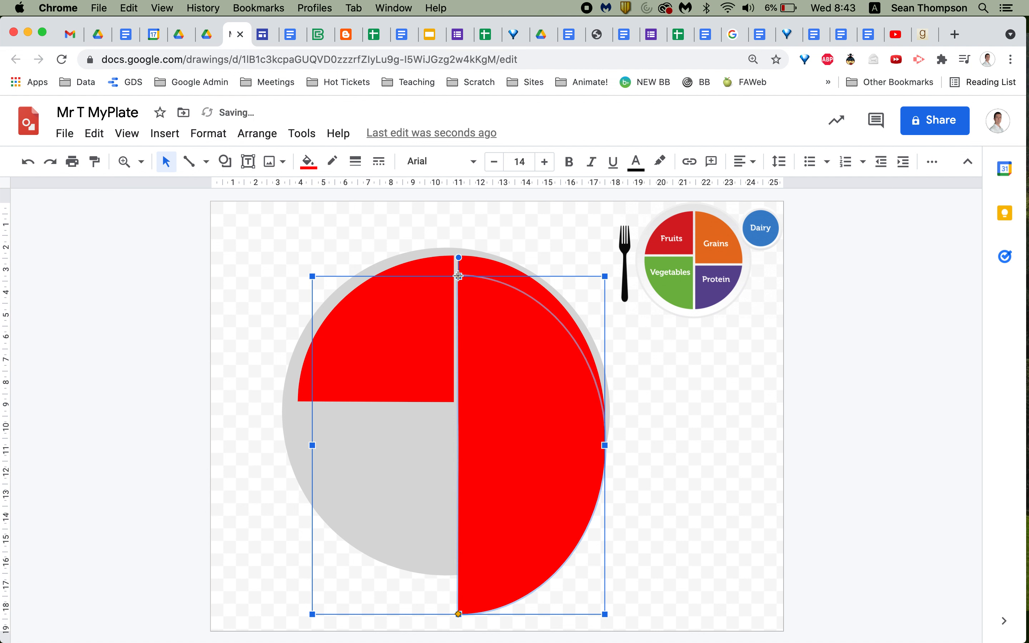
left_click_drag(458, 275, 600, 447)
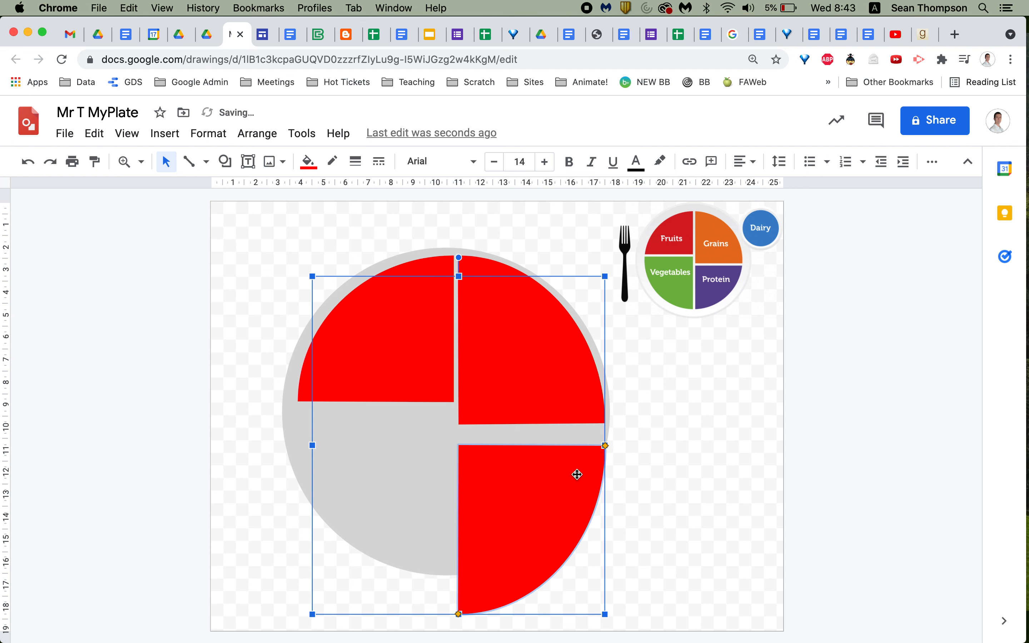
Shorten and slightly narrow the lower-right wedge, fitting it inside the plate with a thin gap beneath the upper-right wedge
left_click_drag(459, 278, 470, 352)
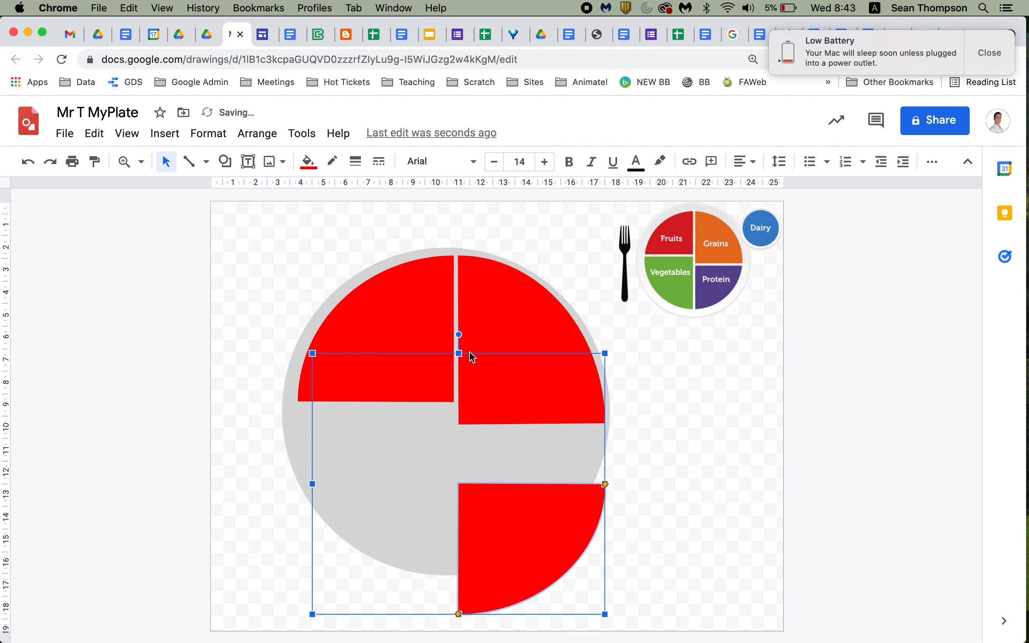
key("Up")
key("Up")
key("Up")
key("Up")
key("Up")
key("Up")
key("Up")
key("Up")
key("Up")
key("Up")
key("Up")
key("Up")
key("Up")
key("Up")
key("Up")
key("Up")
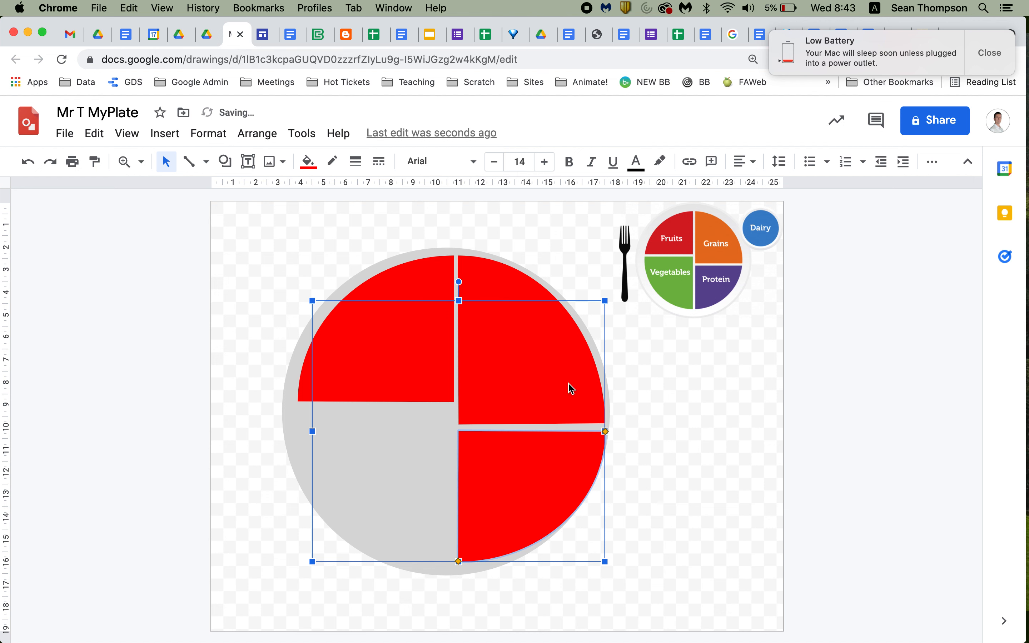
key("Up")
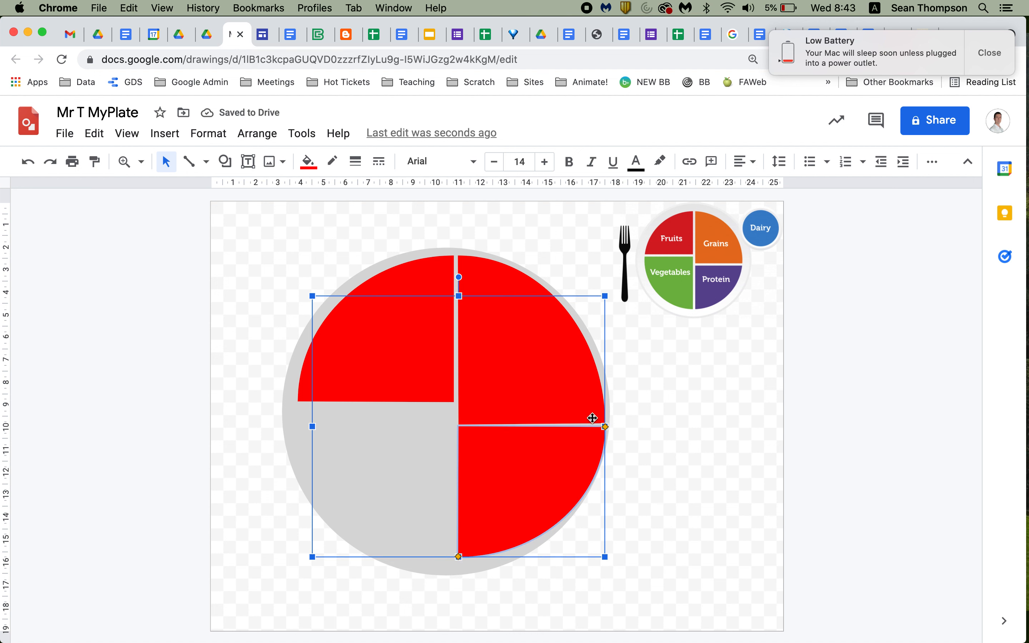
left_click_drag(314, 426, 323, 426)
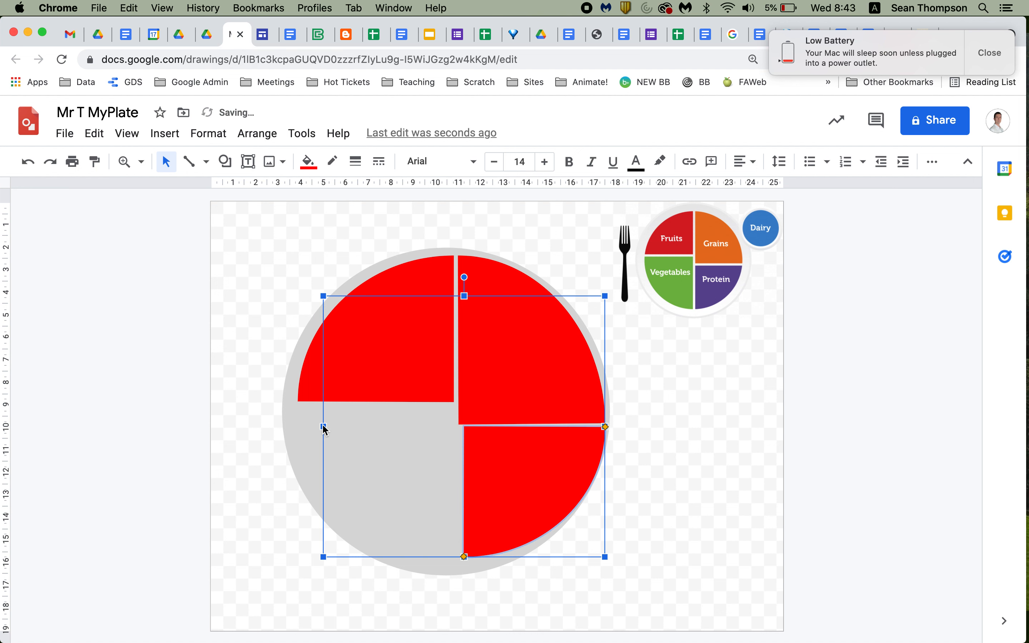
key("Left")
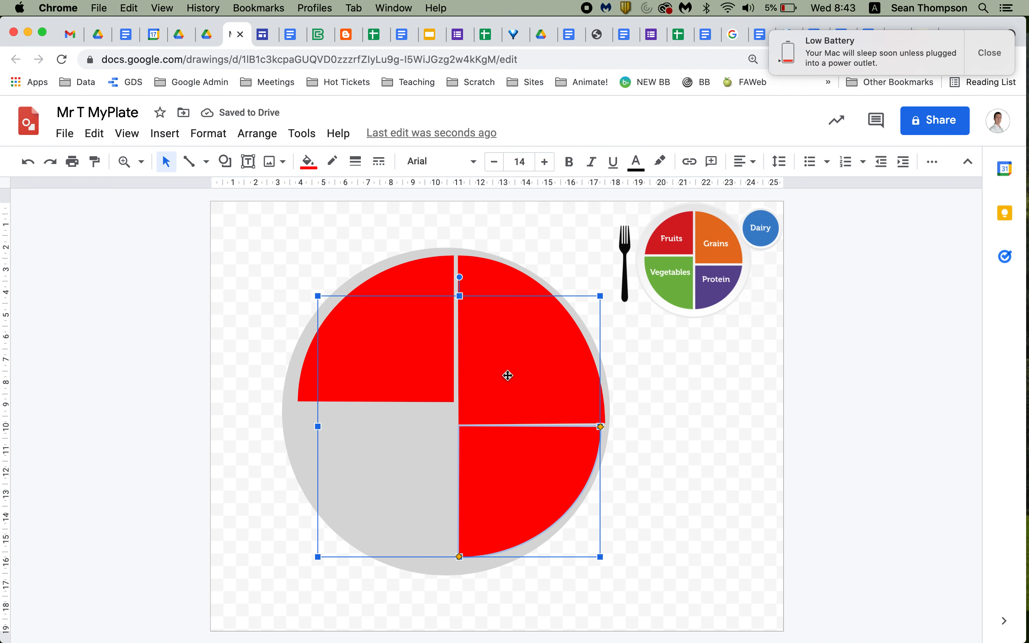
Duplicate the upper-right wedge and move the copy over the left half of the plate
key("super+d")
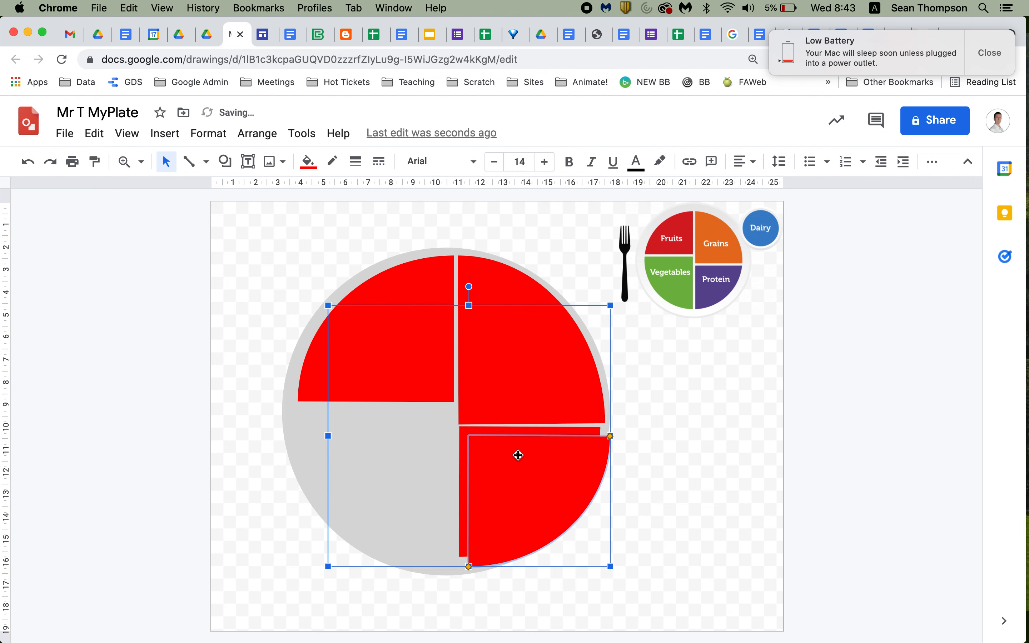
key("BackSpace")
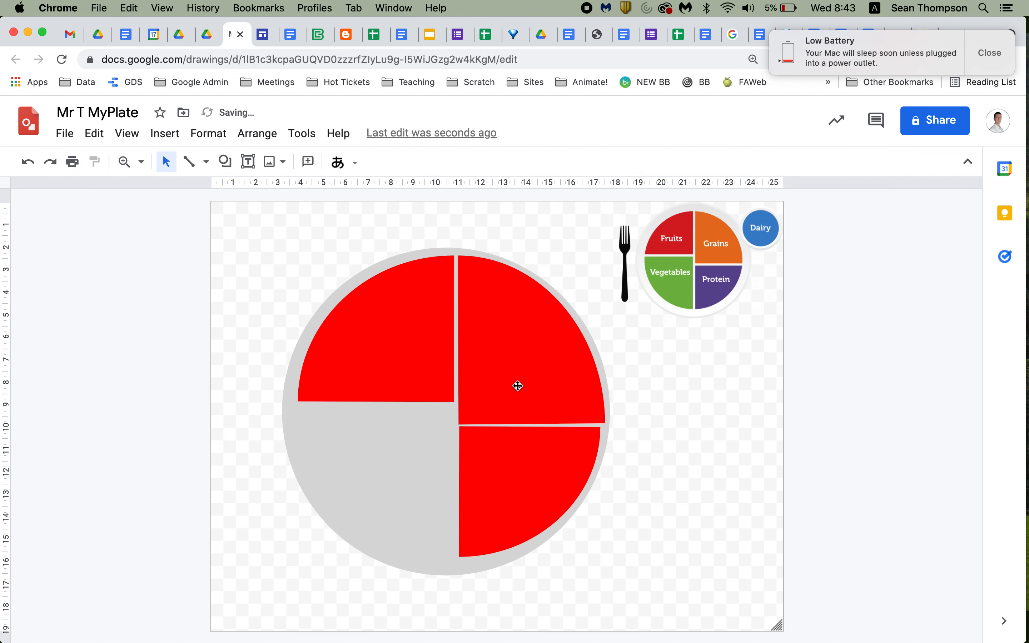
left_click(512, 368)
key("super+d")
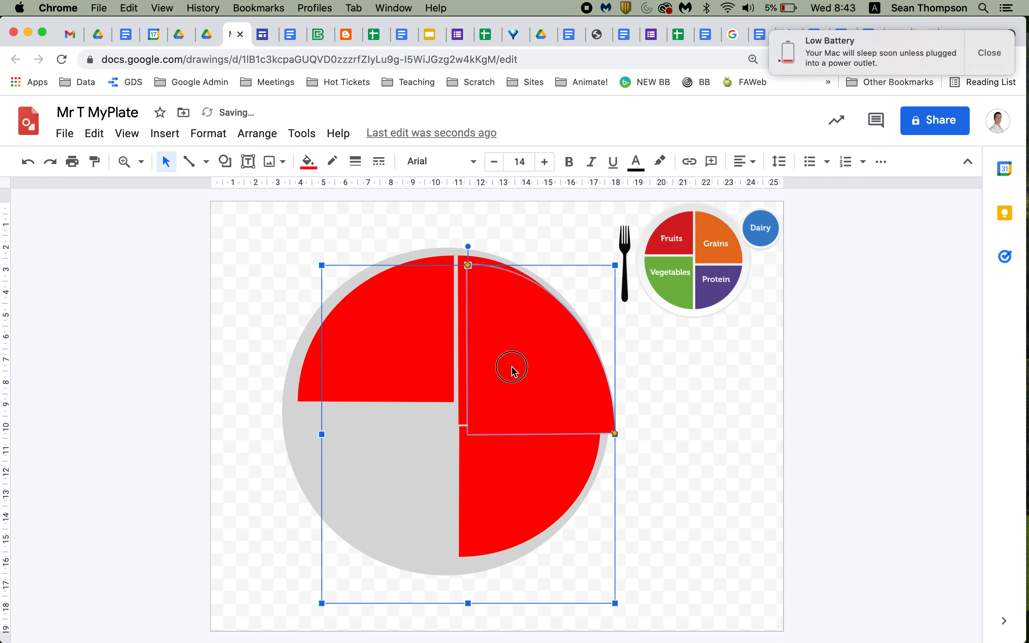
left_click_drag(513, 368, 341, 439)
scroll(441, 513, "down", 2)
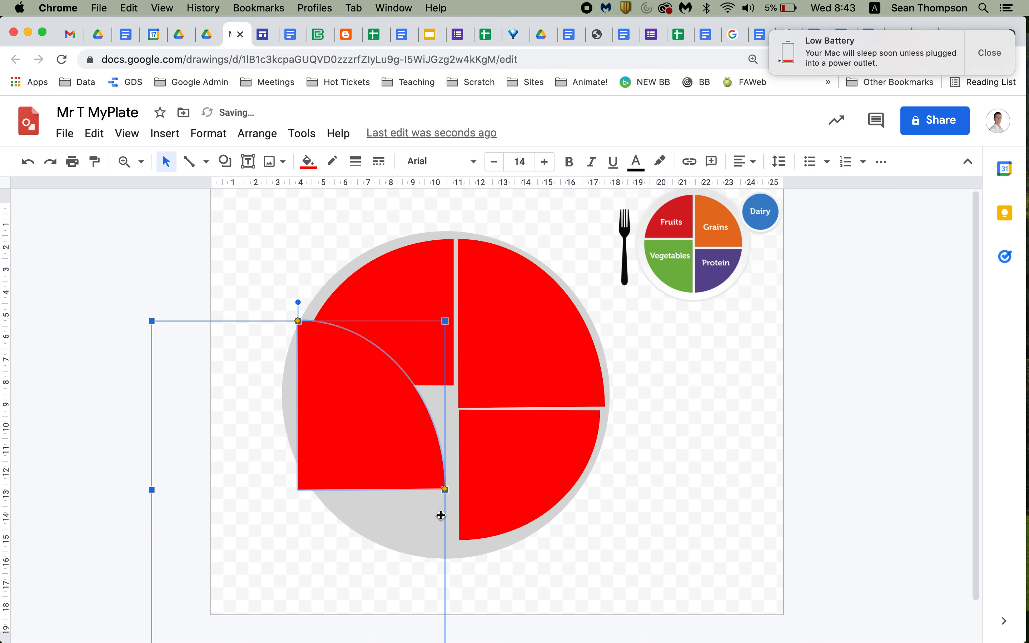
Reshape the copied wedge into a lower-left quarter and move it into the plate's empty lower-left area
left_click_drag(445, 462, 203, 462)
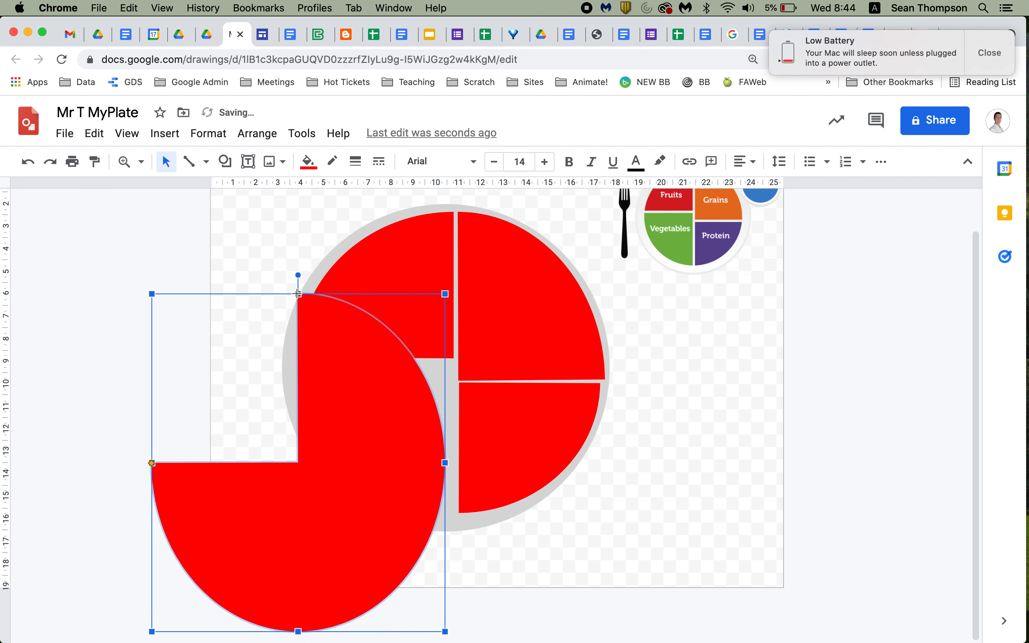
left_click_drag(297, 293, 299, 634)
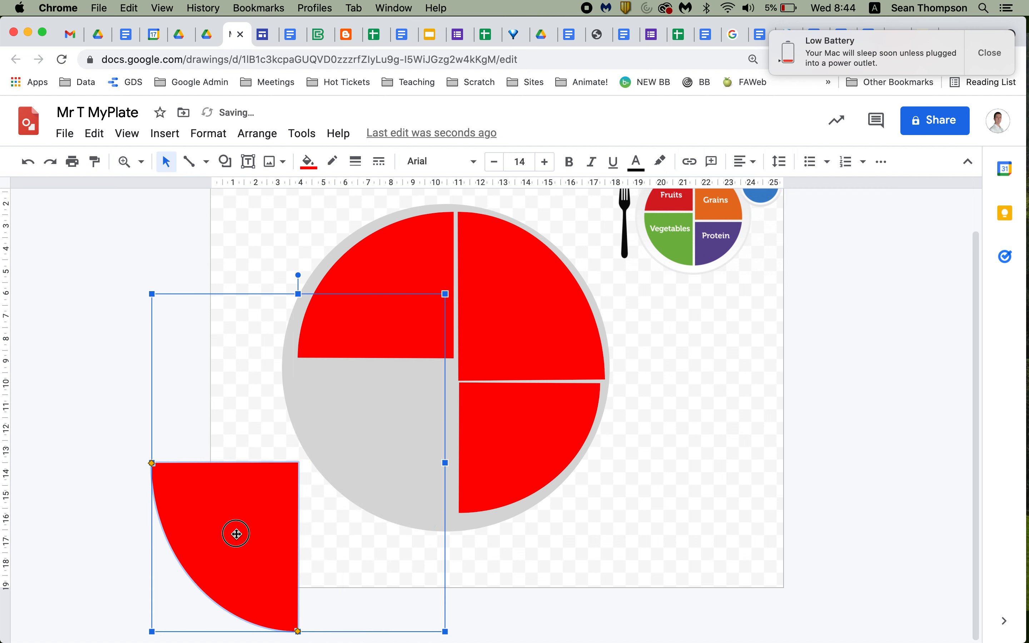
left_click_drag(237, 533, 387, 438)
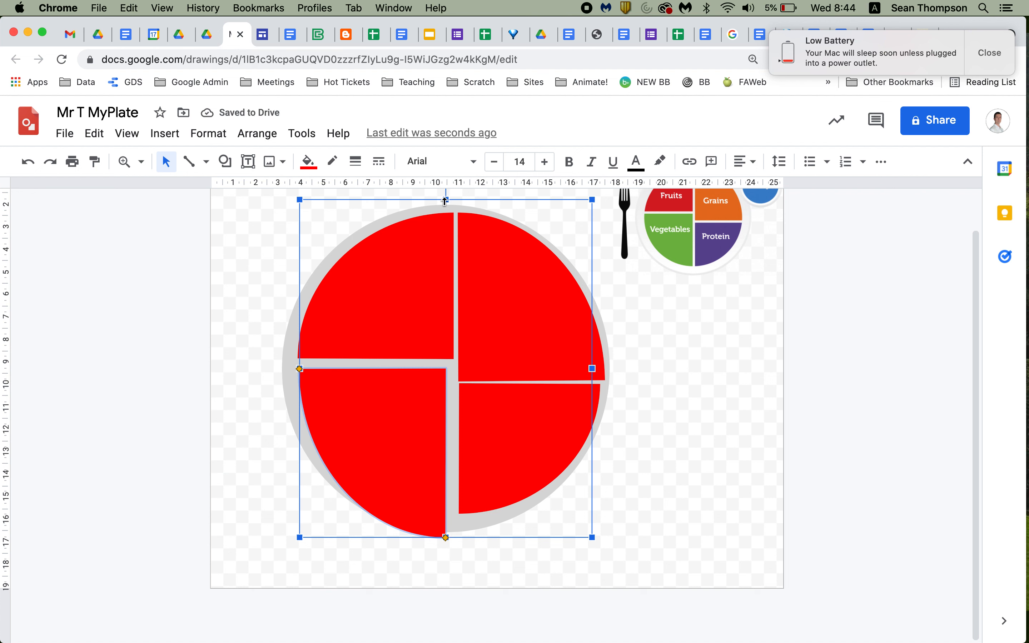
Shorten the lower-left wedge and nudge it up inside the plate, leaving a narrow gap beneath the upper-left wedge
left_click_drag(446, 200, 445, 241)
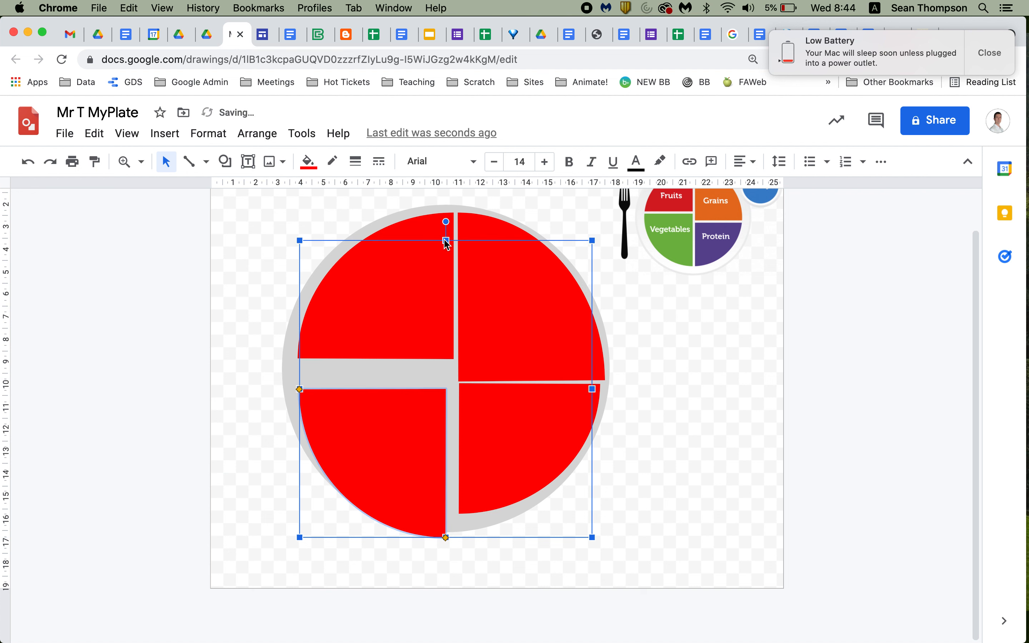
key("Up")
key("Up")
key("Up")
key("Up")
key("Up")
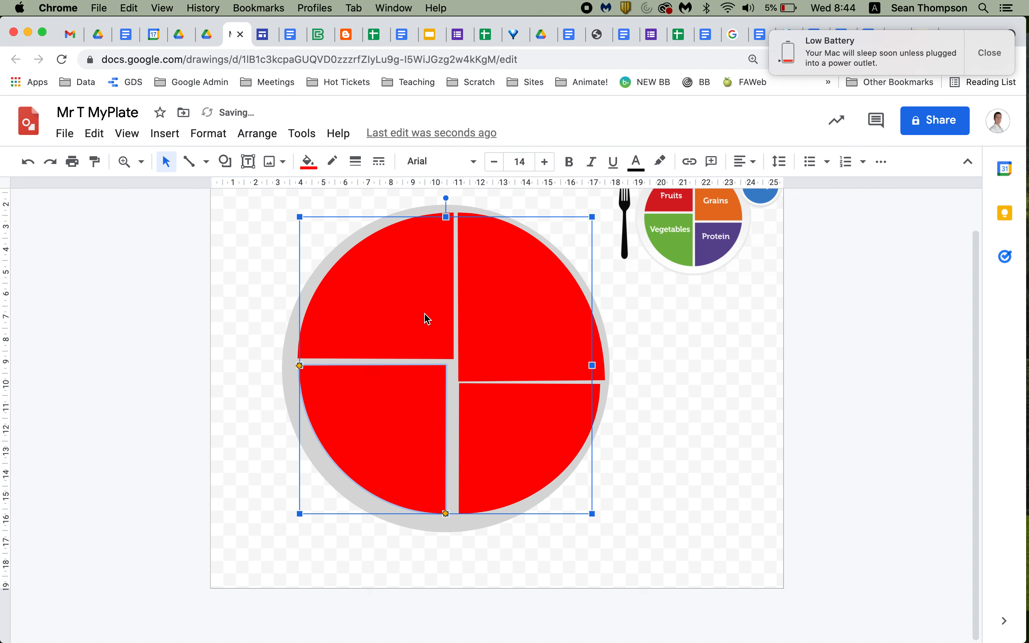
key("Down")
Nudge the upper-left wedge down slightly to narrow the gap above the lower-left wedge
left_click(419, 284)
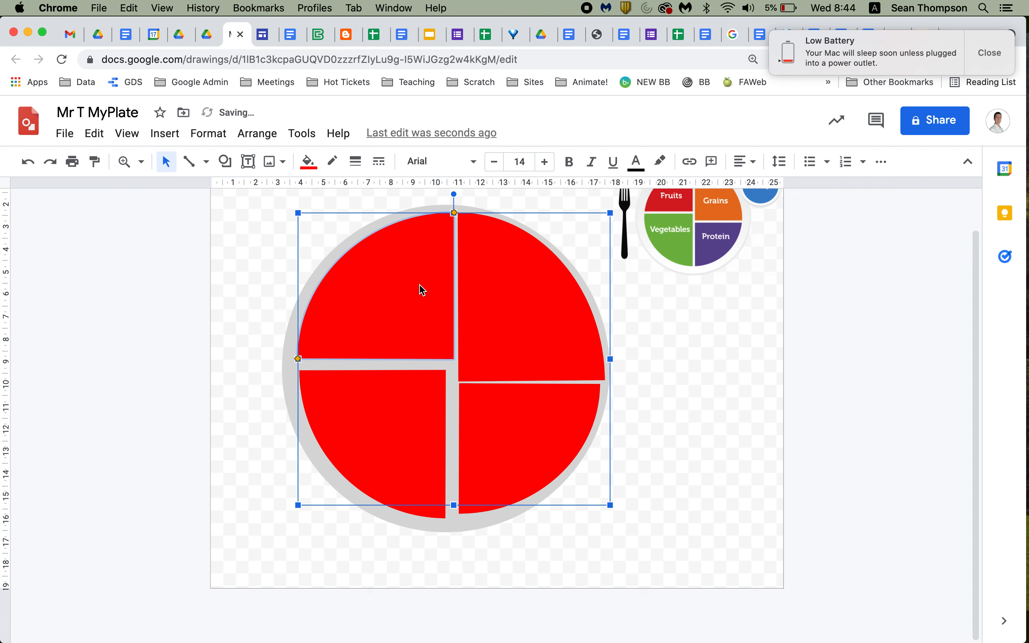
key("Down")
key("Down")
key("Down")
key("Down")
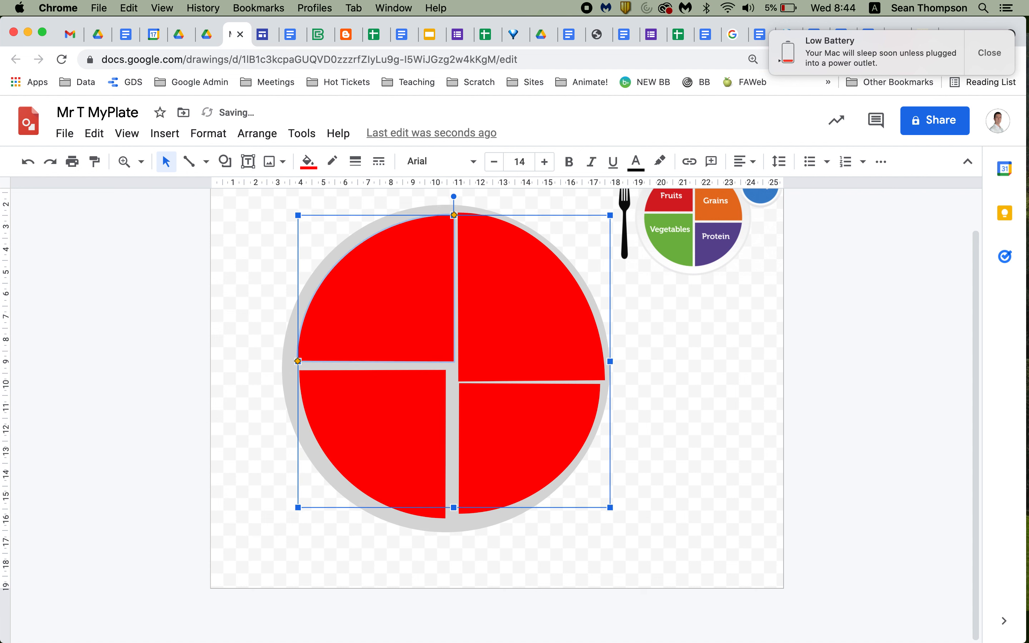
key("Down")
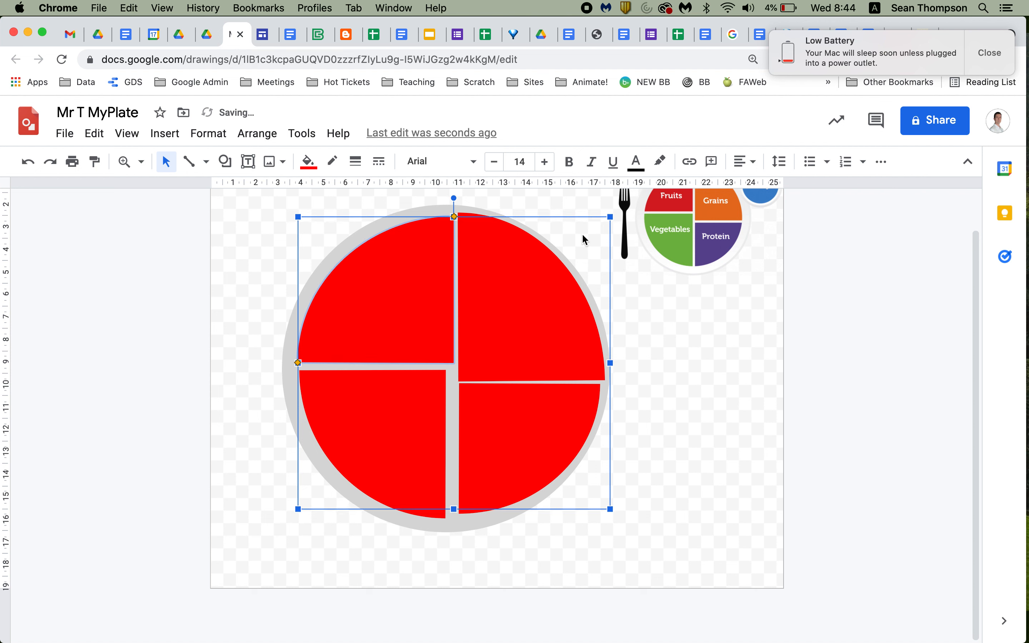
Widen the lower-left wedge and narrow the upper-left wedge slightly to line up their inner vertical edges
left_click(445, 439)
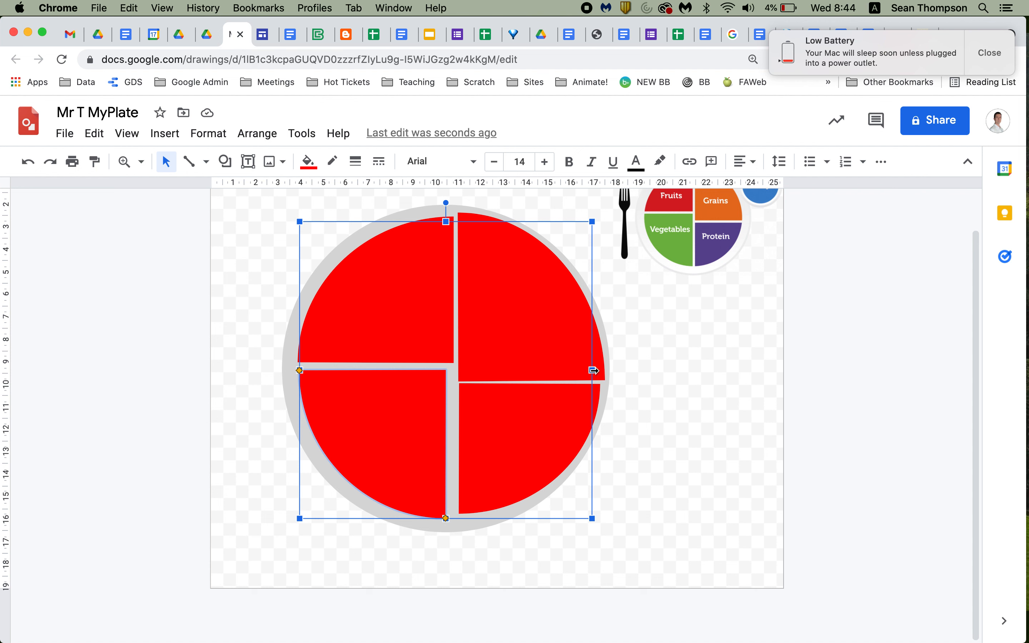
mouse_move(593, 370)
left_mouse_down()
mouse_move(604, 374)
mouse_move(611, 360)
mouse_move(595, 361)
left_mouse_up()
left_click(445, 318)
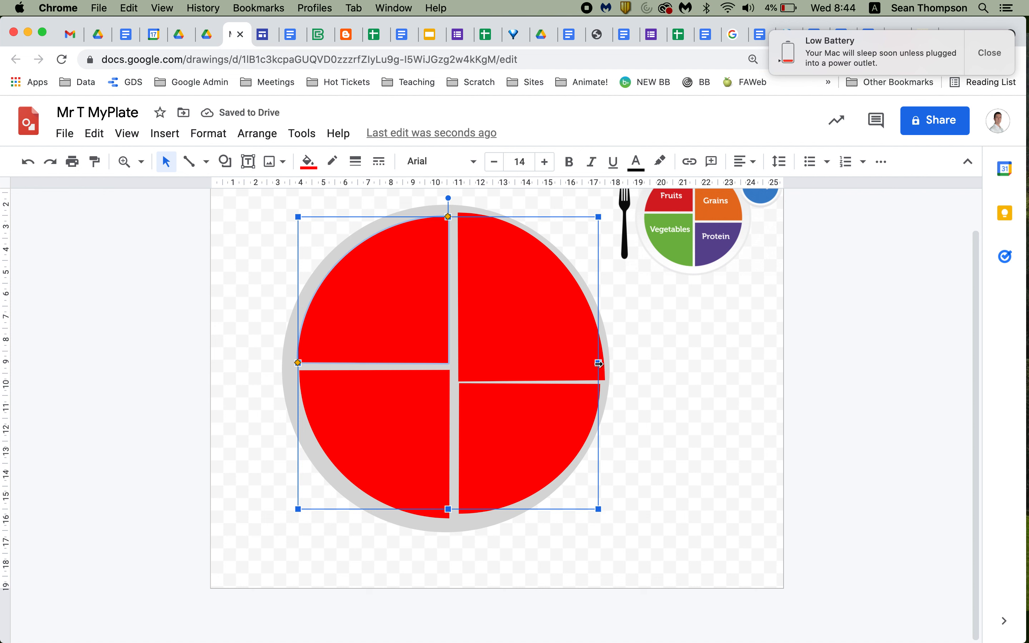
left_click_drag(599, 363, 602, 361)
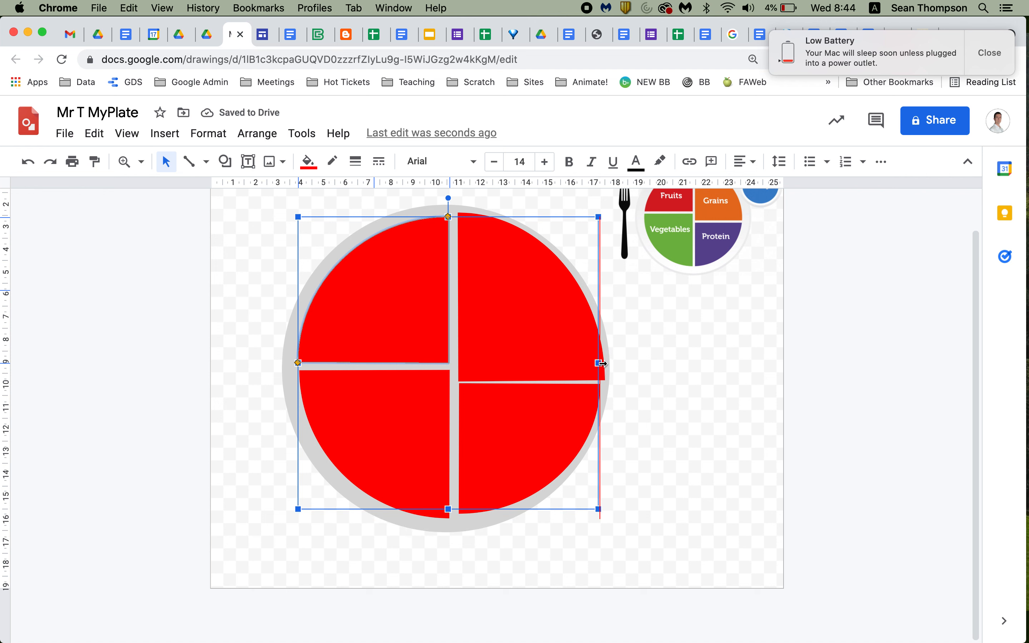
Nudge the lower-right wedge down to widen the gap beneath the upper-right wedge
left_click(560, 343)
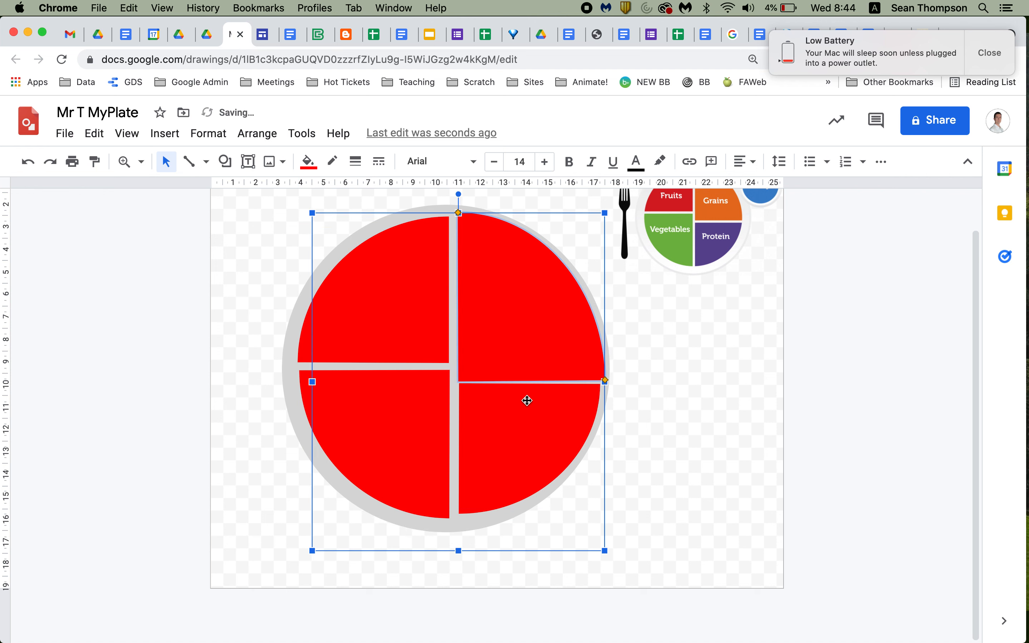
left_click(521, 412)
key("Down")
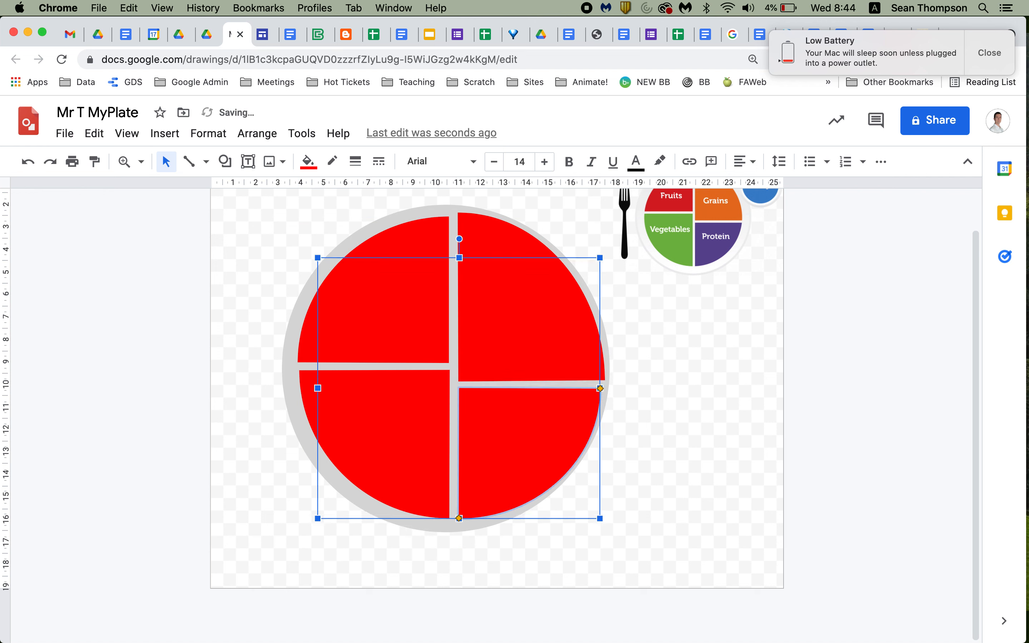
Fine-tune the angle of the upper-right wedge's lower edge to make it level
left_click(568, 352)
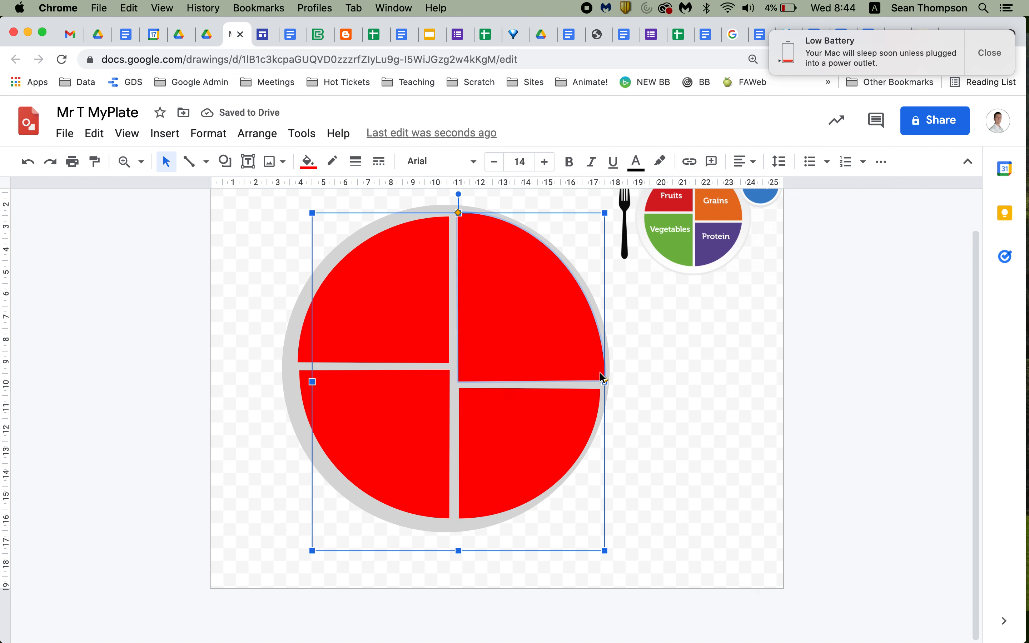
left_click_drag(605, 382, 606, 383)
key("super+z")
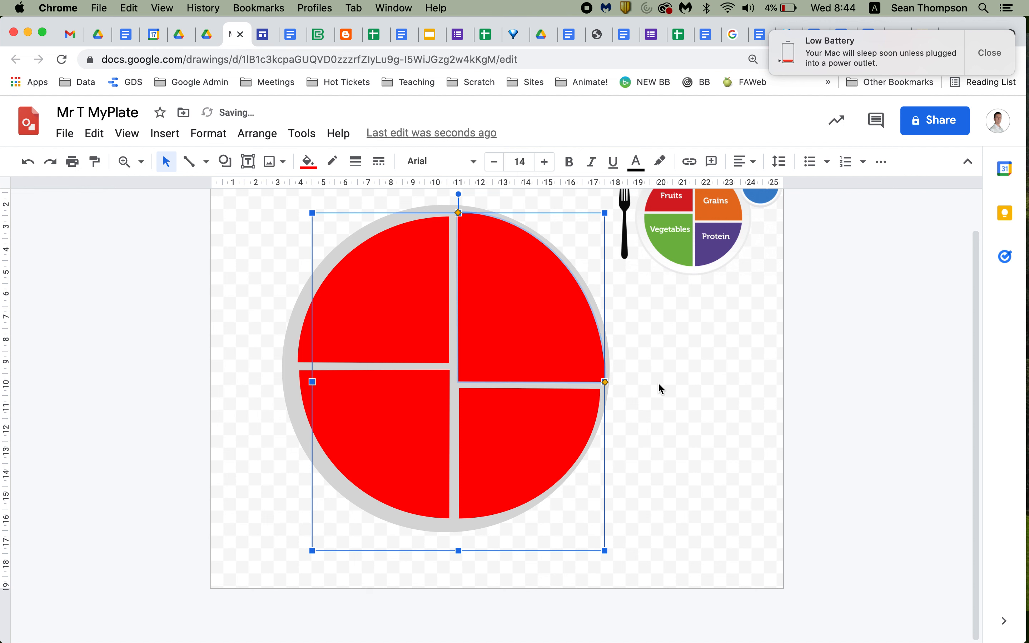
left_click(658, 382)
Fill the upper-right wedge with orange and the lower-right wedge with dark blue
left_click(499, 315)
left_click(308, 161)
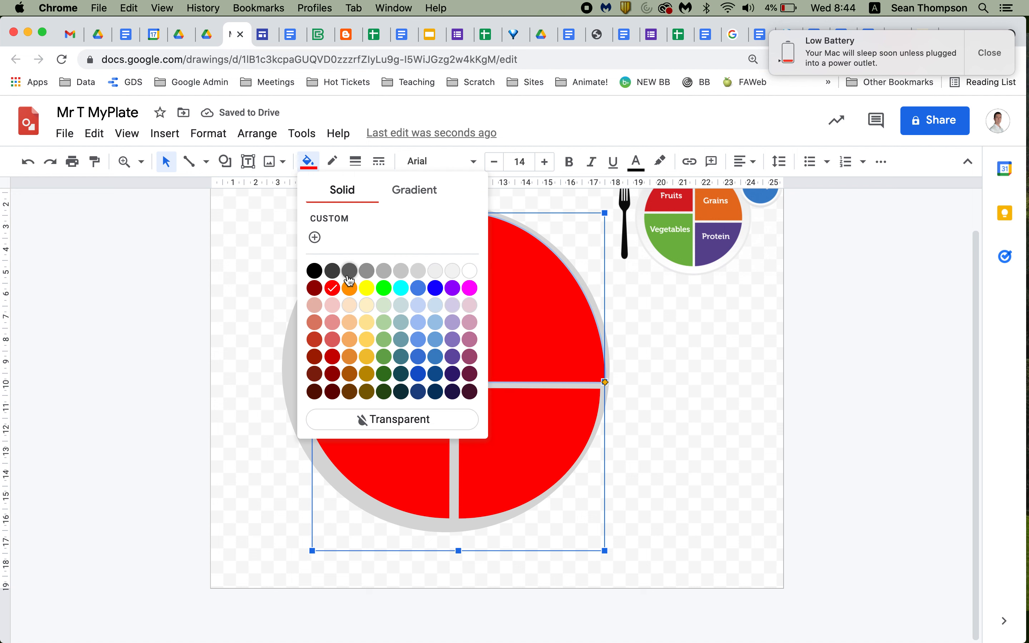
left_click(349, 289)
left_click(507, 431)
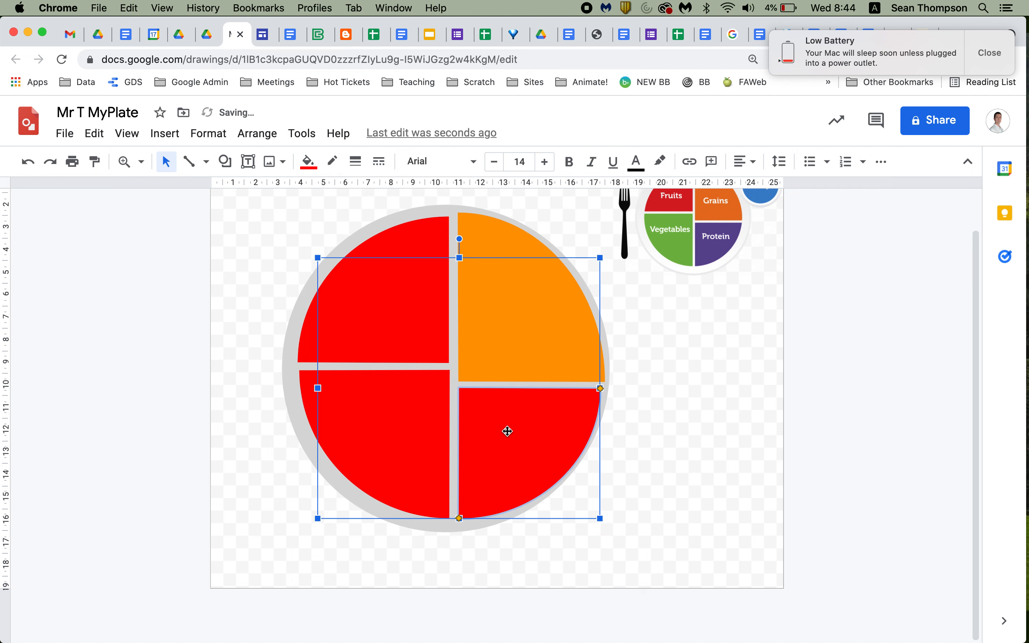
left_click(308, 161)
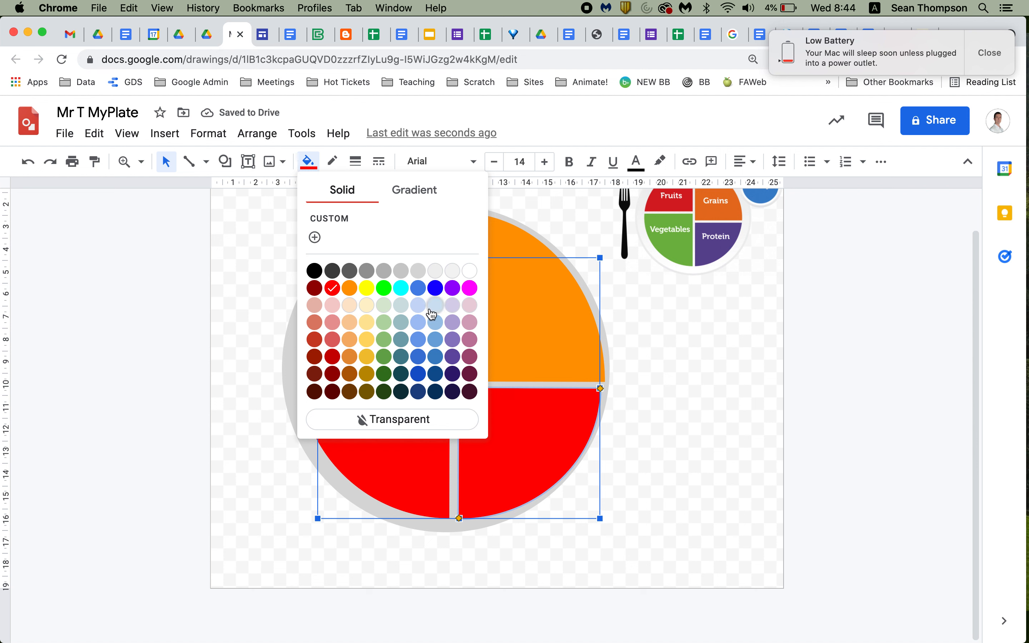
left_click(436, 373)
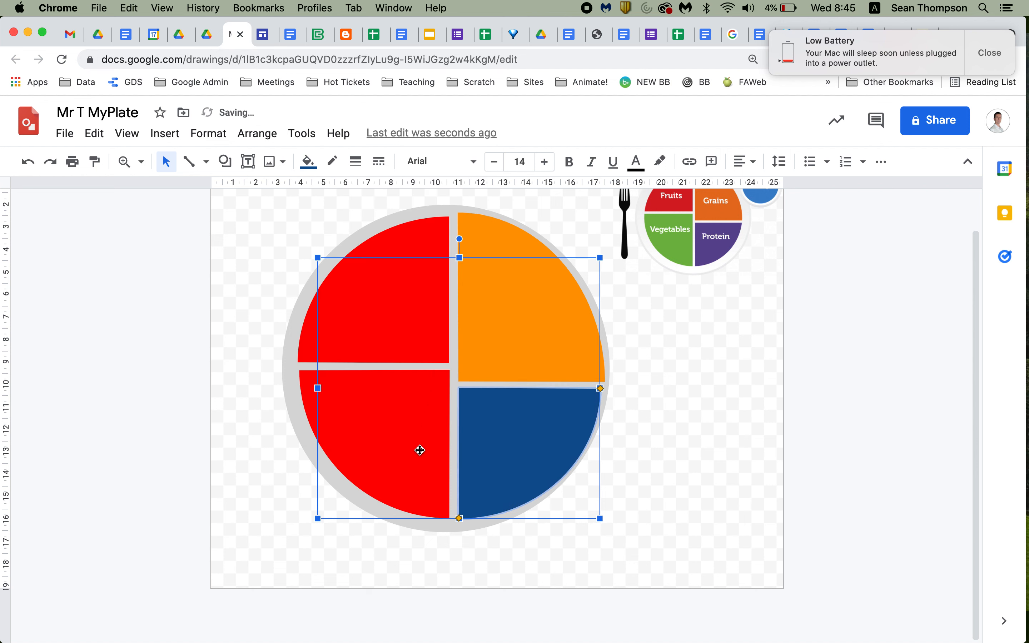
Fill the lower-left wedge with light green
left_click(420, 451)
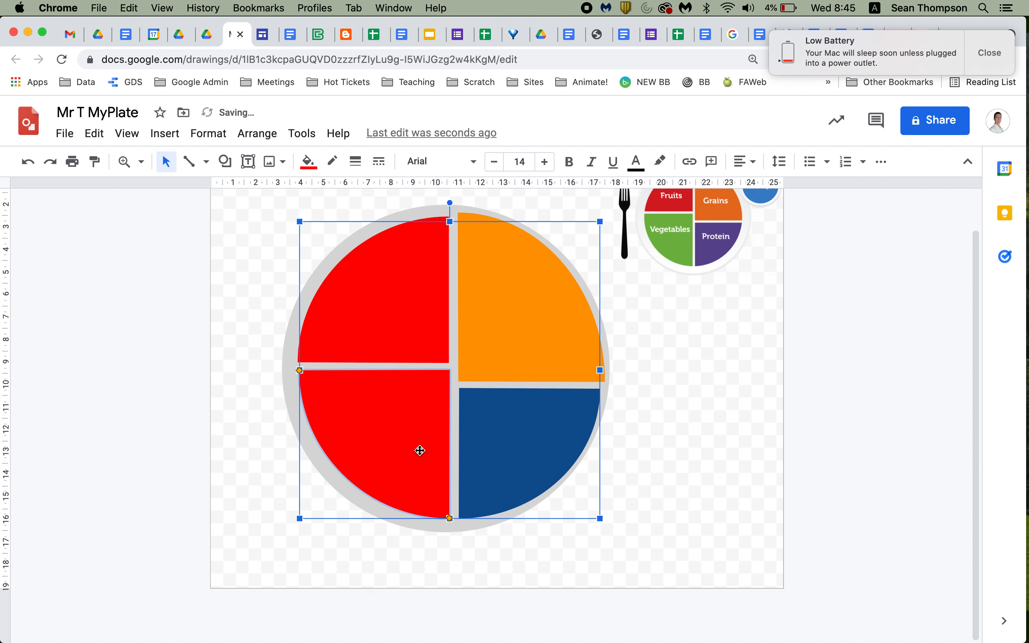
left_click(307, 162)
left_click(385, 325)
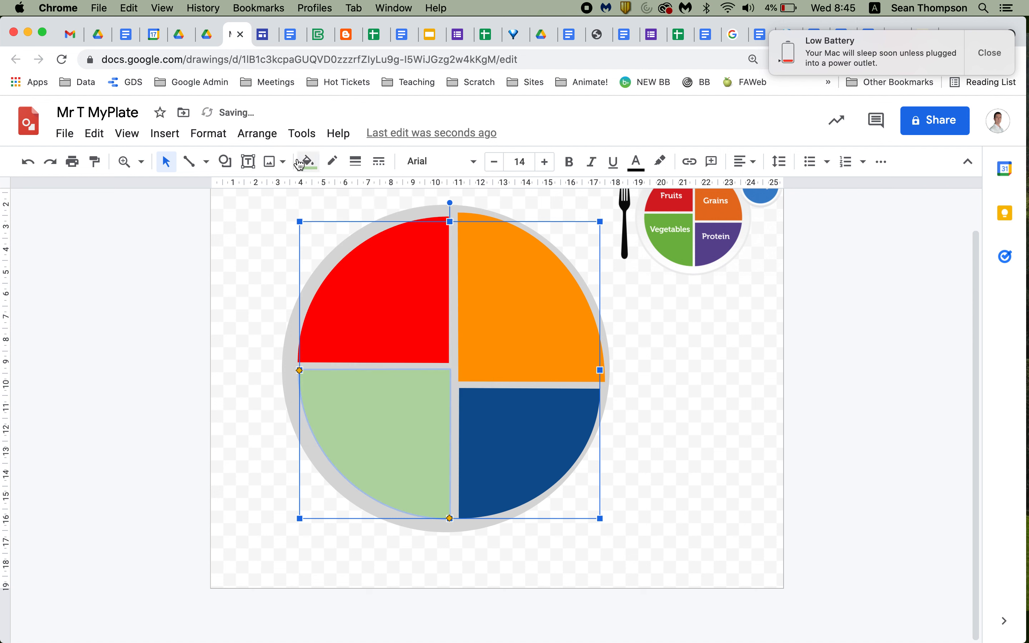
Add a text box reading "Fruits" on the red upper-left wedge
left_click(248, 164)
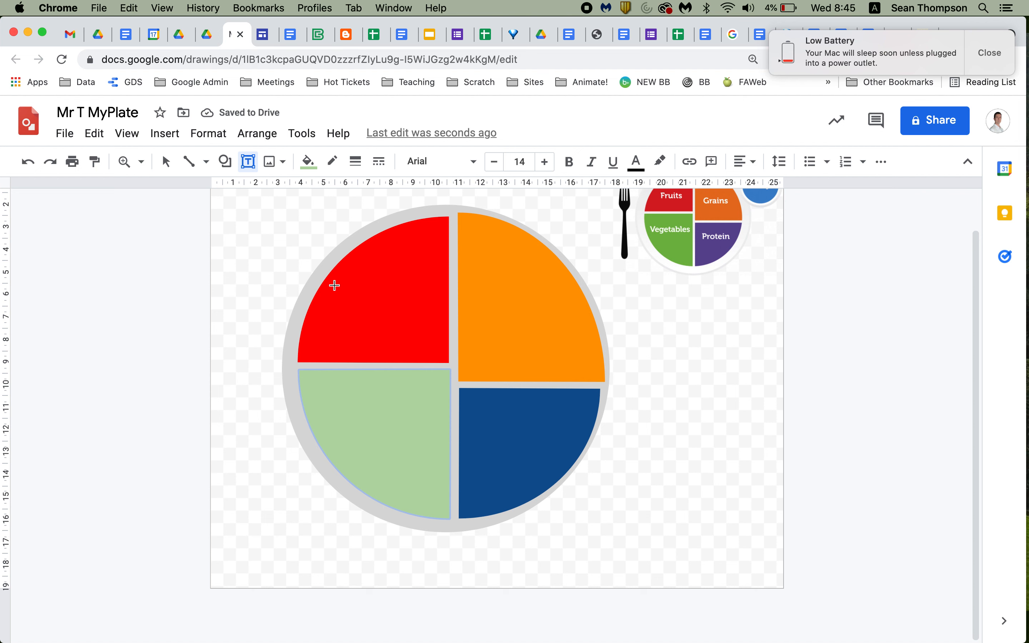
left_click_drag(344, 280, 419, 320)
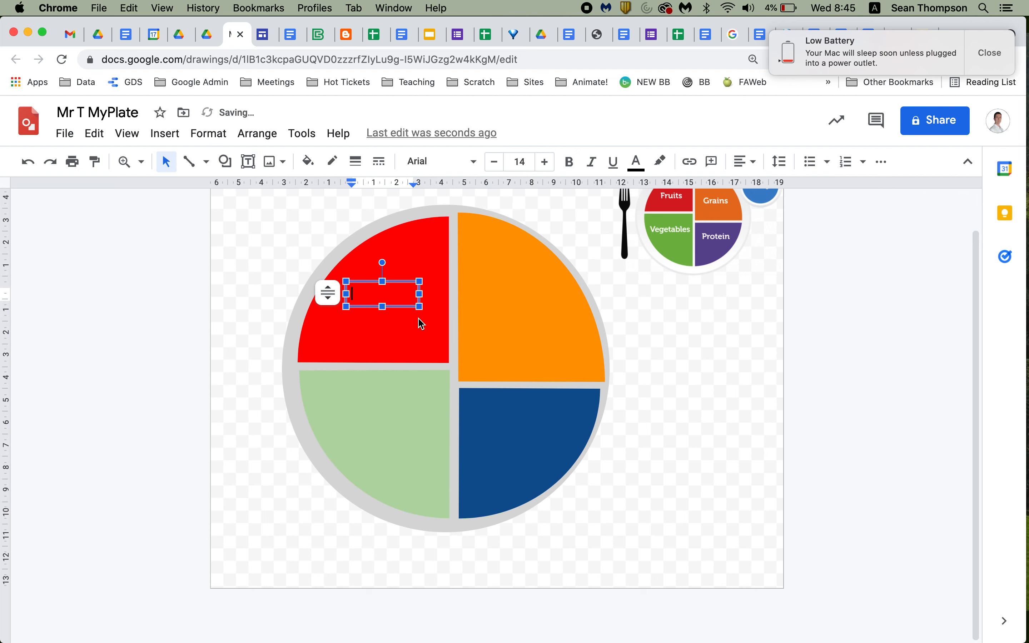
type("Fruits")
Centre the "Fruits" text in its box and make it bold
double_click(366, 296)
left_click(741, 163)
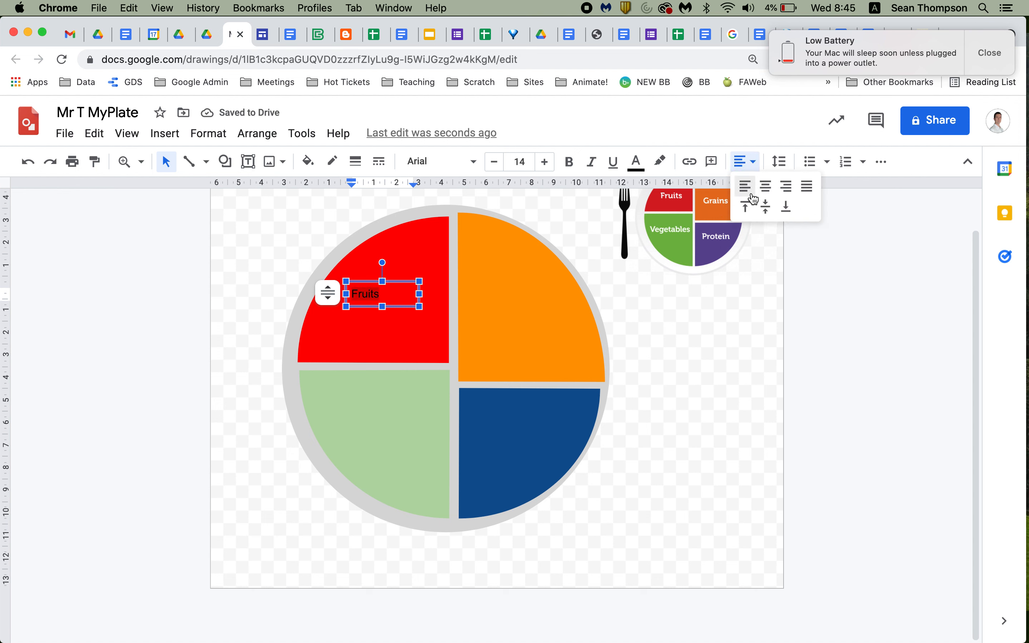
left_click(767, 192)
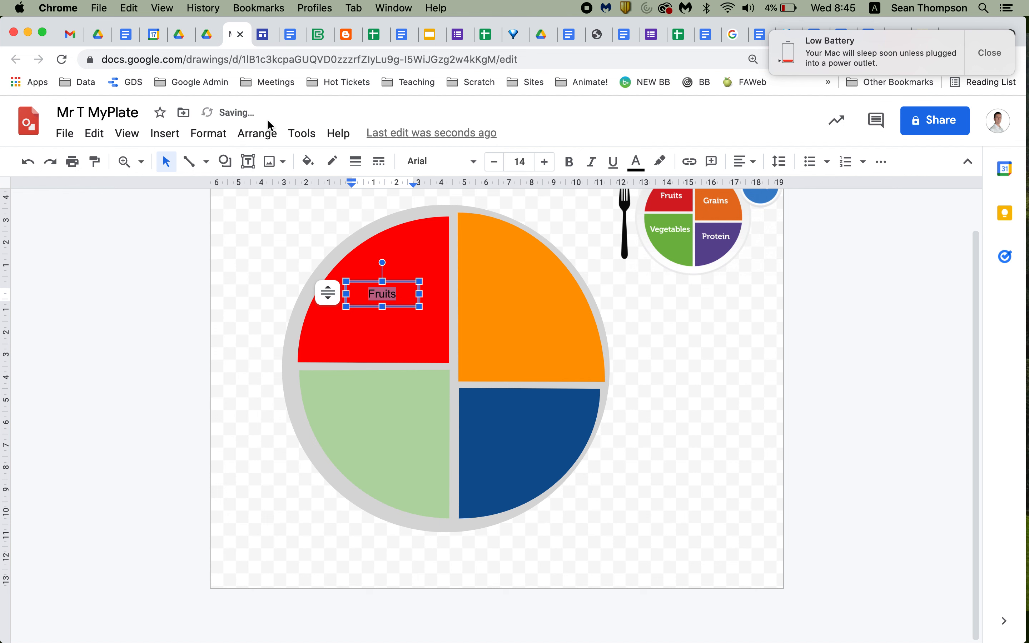
left_click(569, 161)
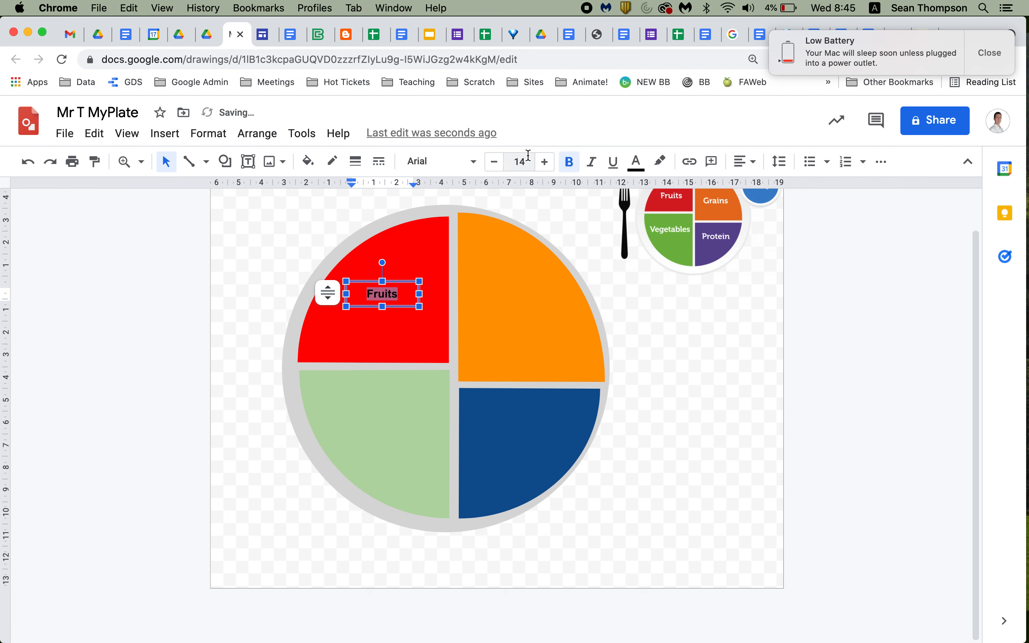
Set the "Fruits" label's font size to 20 and its text colour to white
left_click(544, 162)
left_click(544, 162)
left_click(545, 162)
left_click(544, 163)
left_click(545, 162)
left_click(545, 162)
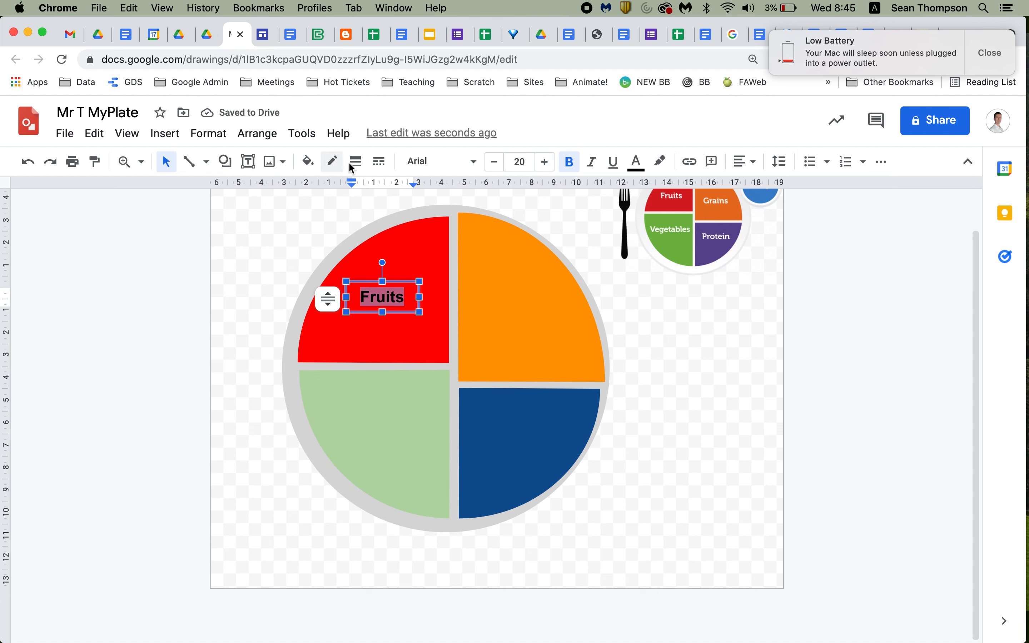
left_click(636, 162)
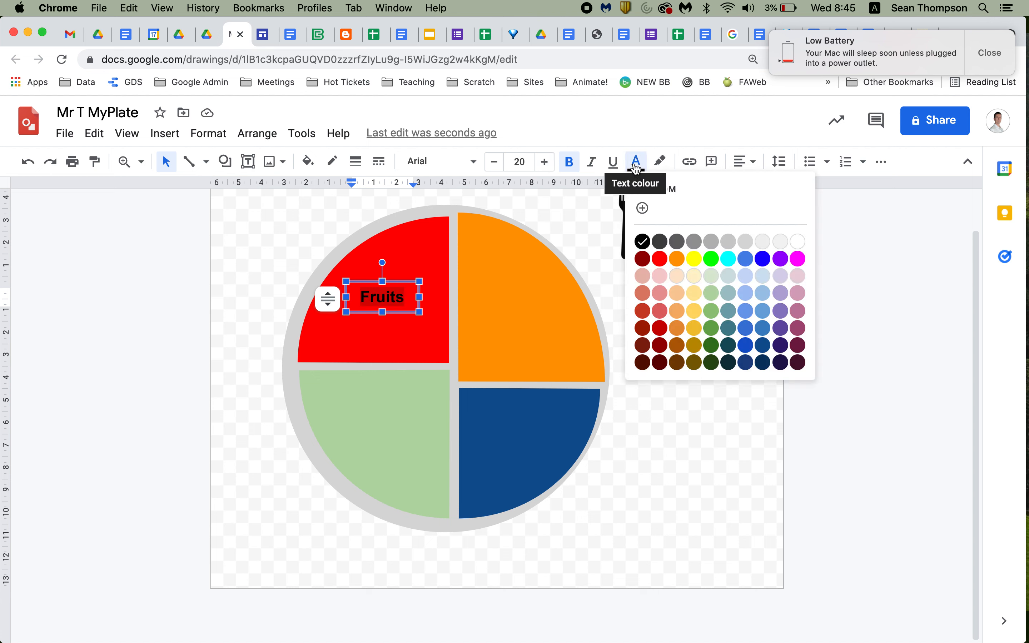
left_click(798, 247)
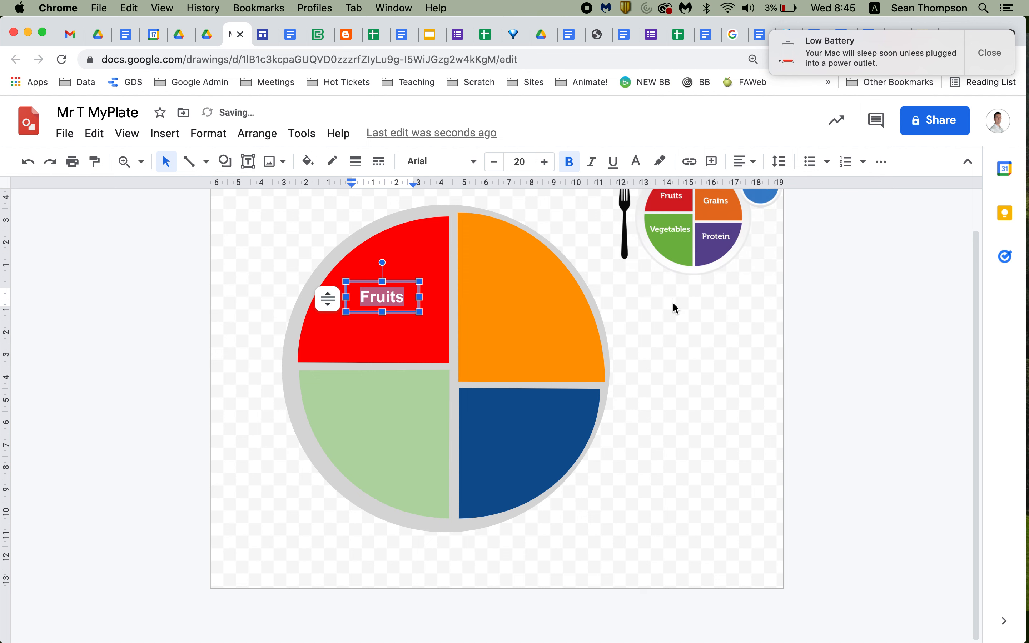
left_click(673, 302)
Duplicate the "Fruits" label and place the copy on the orange upper-right wedge
left_click(380, 301)
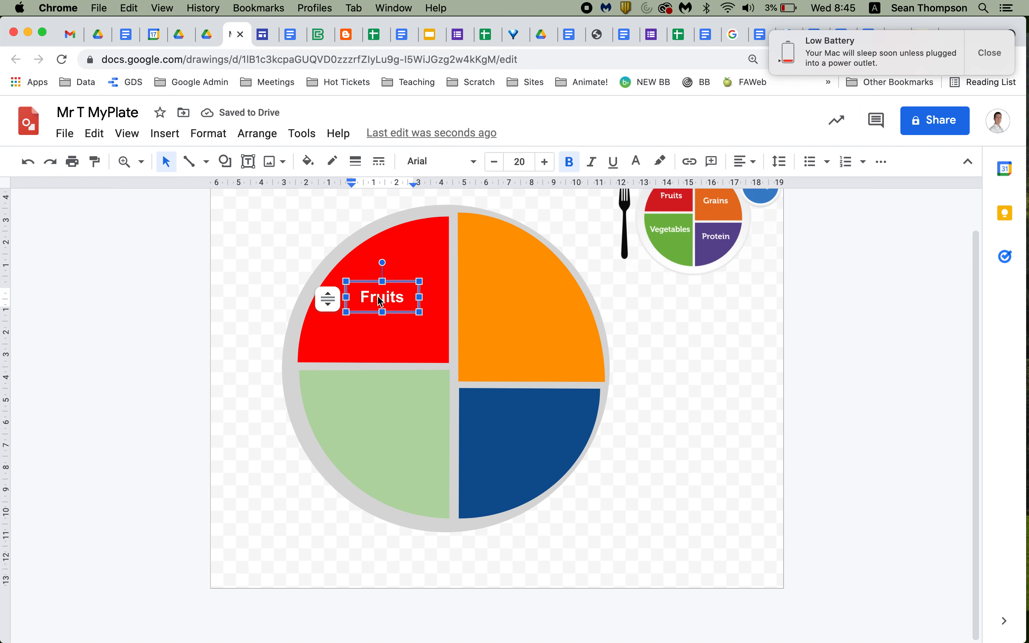
key("super+d")
left_click_drag(407, 294, 537, 289)
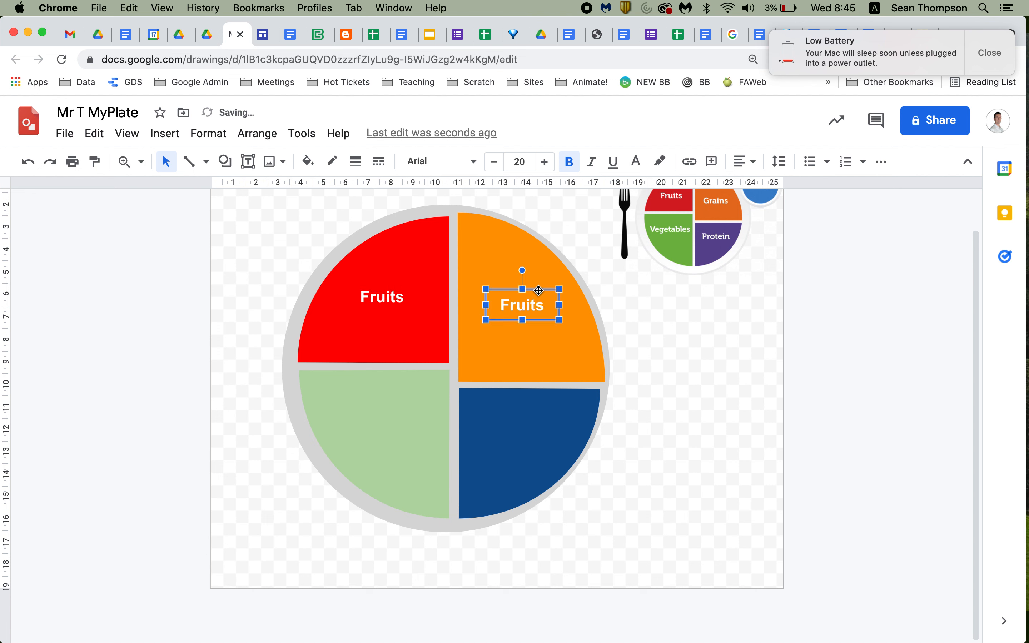
Align the two "Fruits" labels on the red and orange wedges along their top edges
left_click(387, 303, "shift")
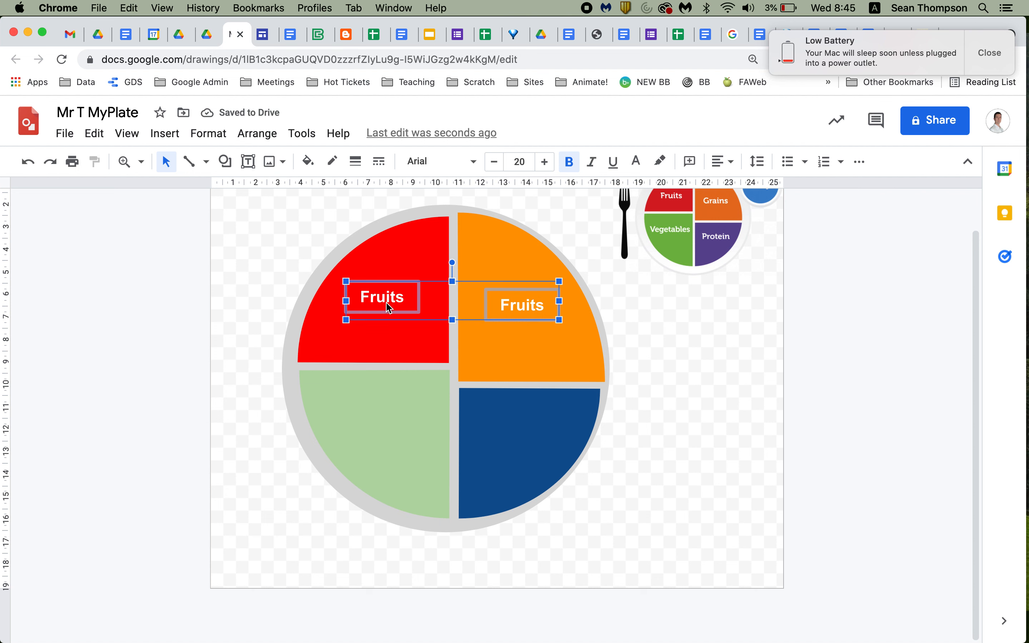
left_click(264, 137)
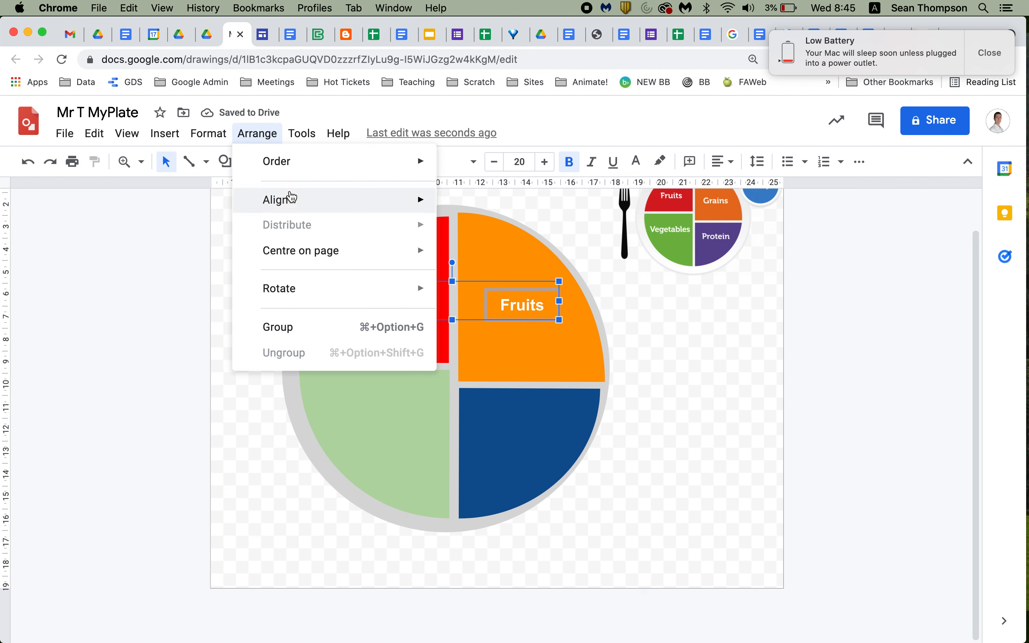
mouse_move(292, 199)
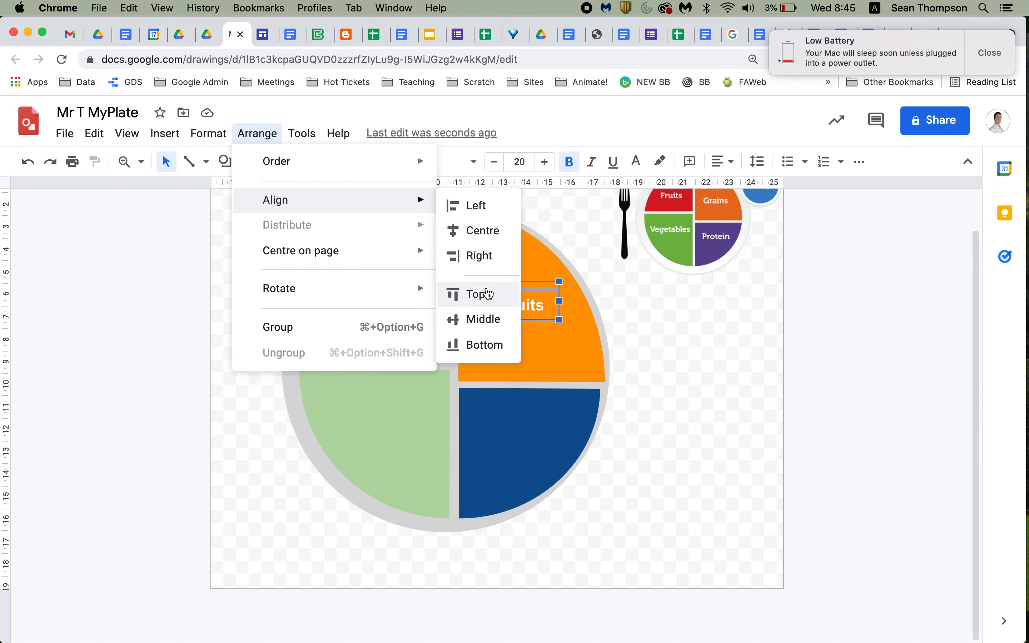
left_click(488, 294)
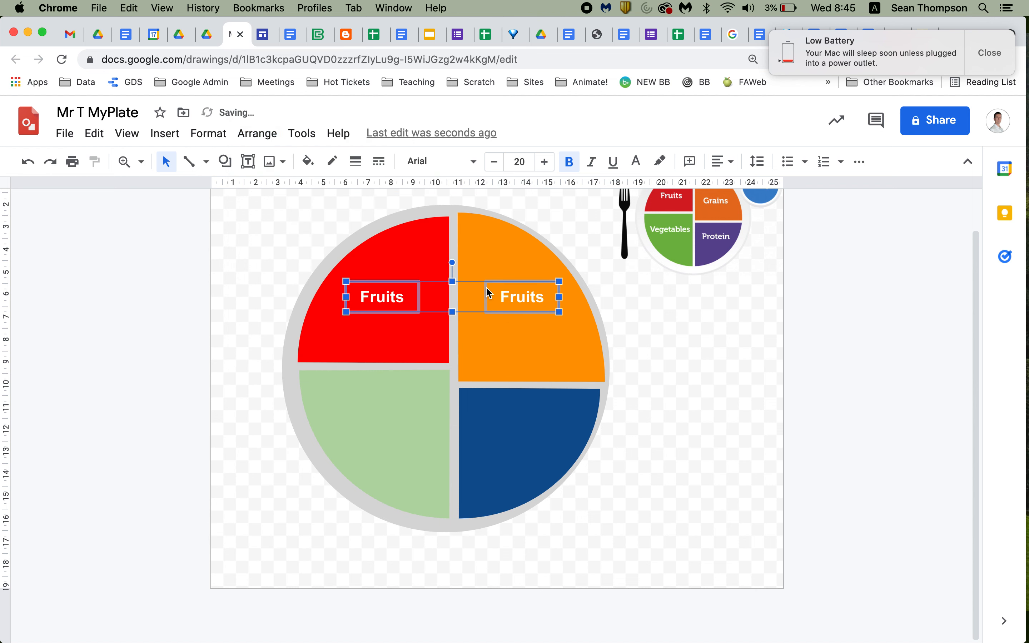
left_click(662, 333)
Change the label text on the orange upper-right wedge to "Grains"
double_click(525, 300)
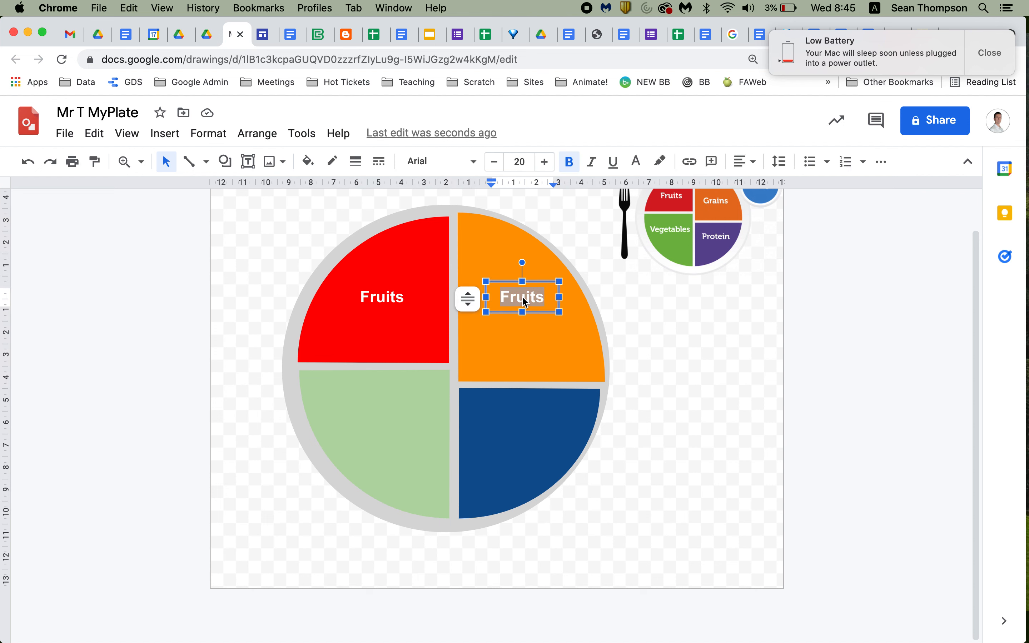
type("Grain")
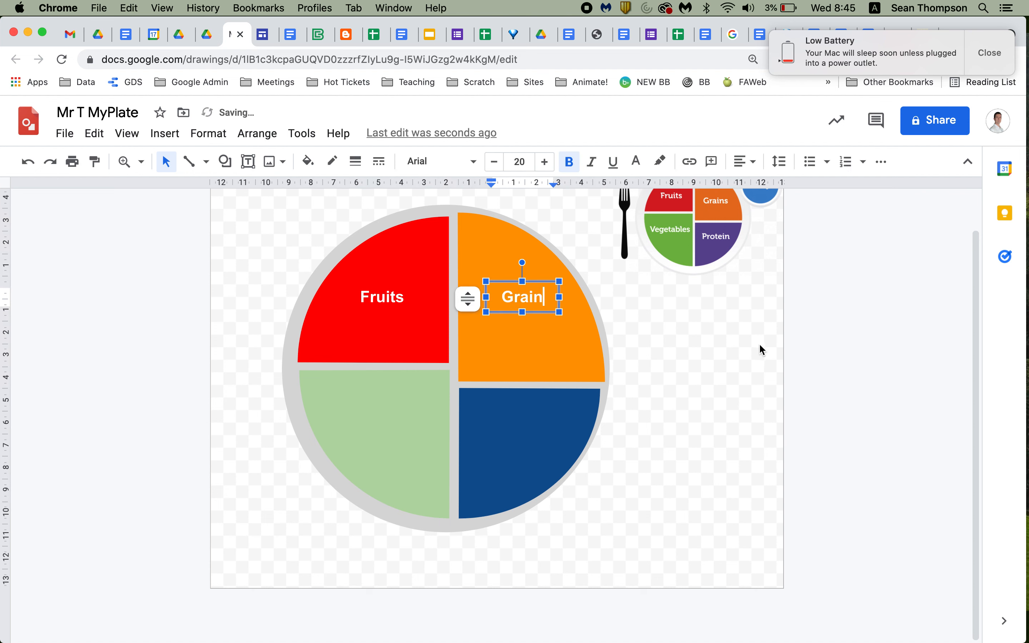
type("s")
left_click(711, 381)
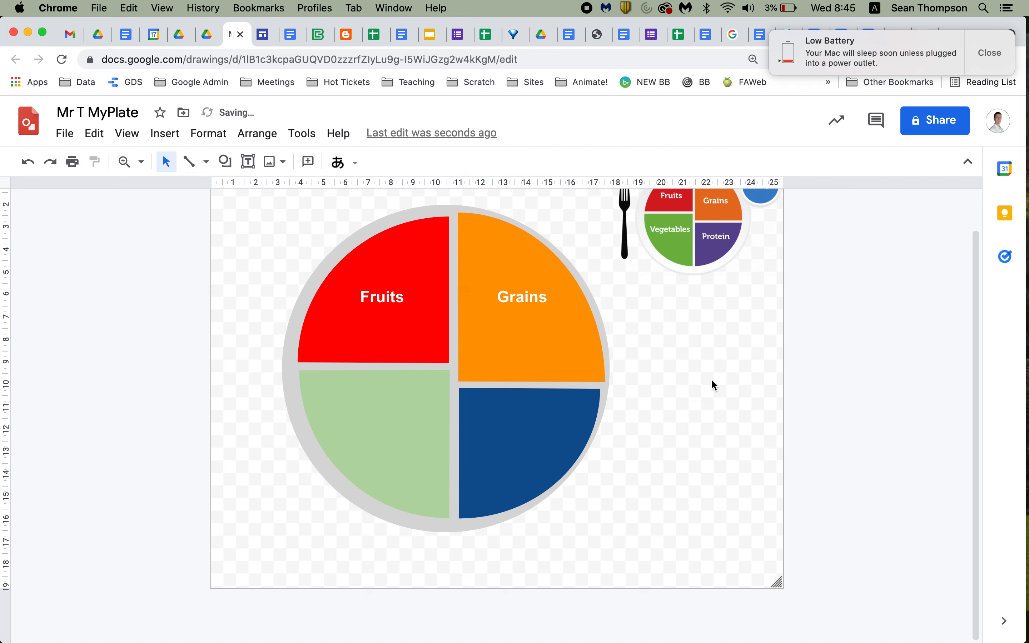
Copy the large black fork image from the MyPlate Presentations web page and paste it into the Mr T MyPlate drawing
left_click(262, 36)
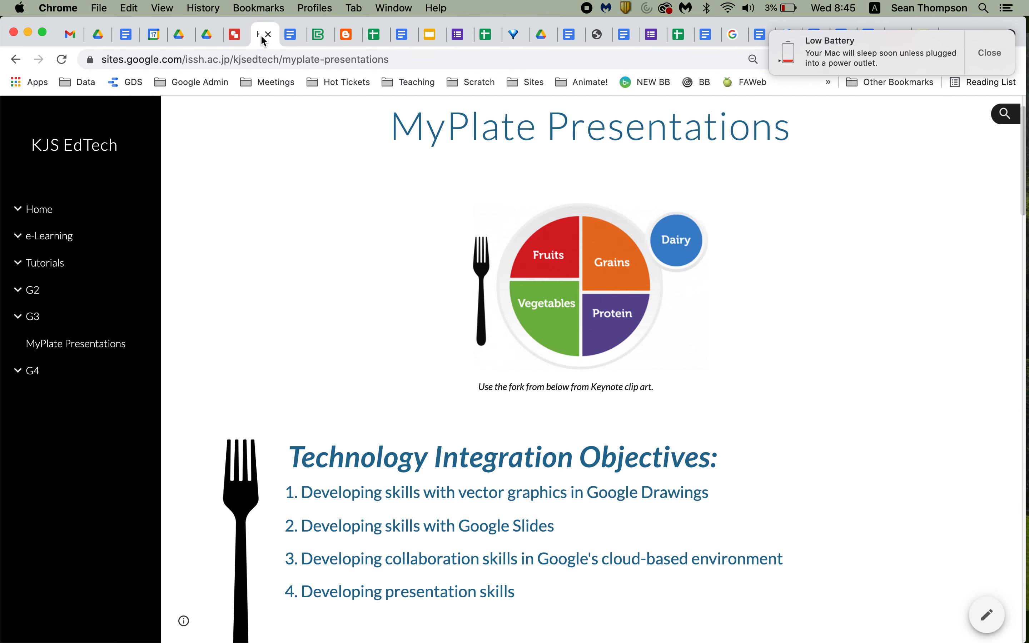
right_click(235, 496)
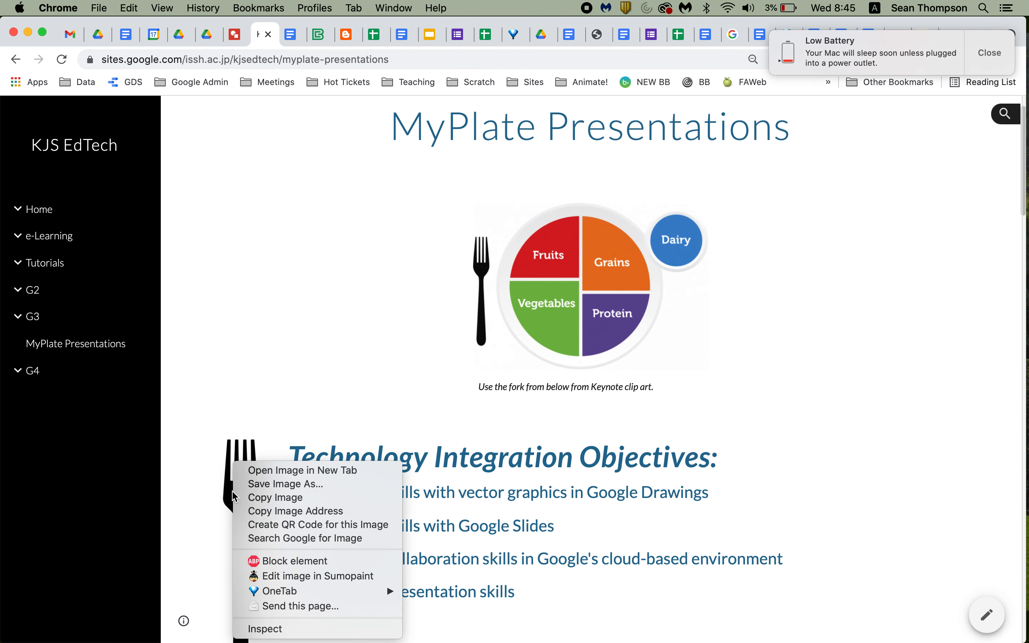
left_click(275, 498)
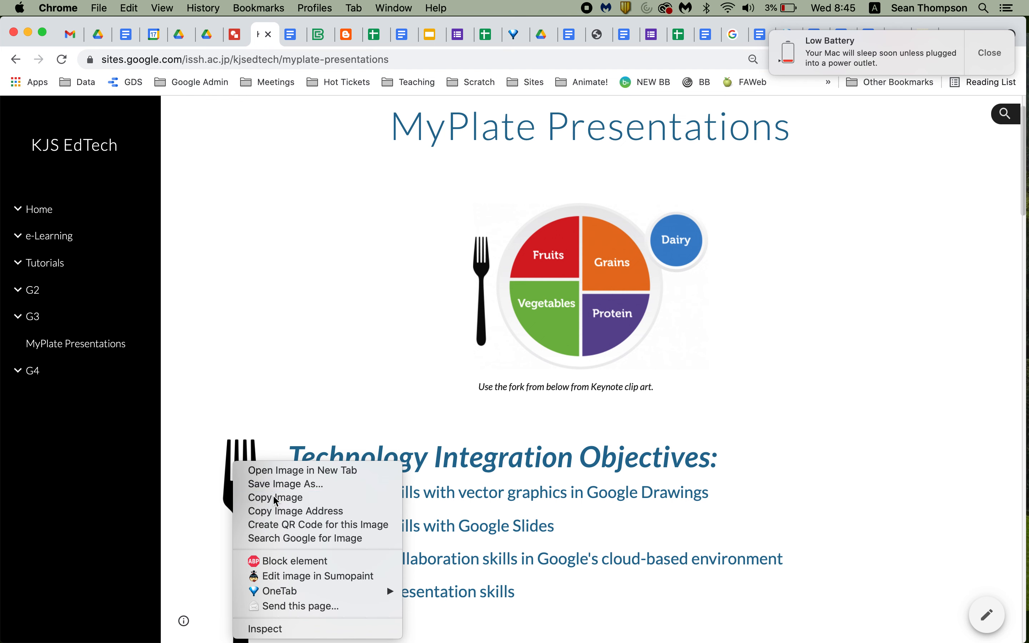
left_click(229, 35)
key("super+v")
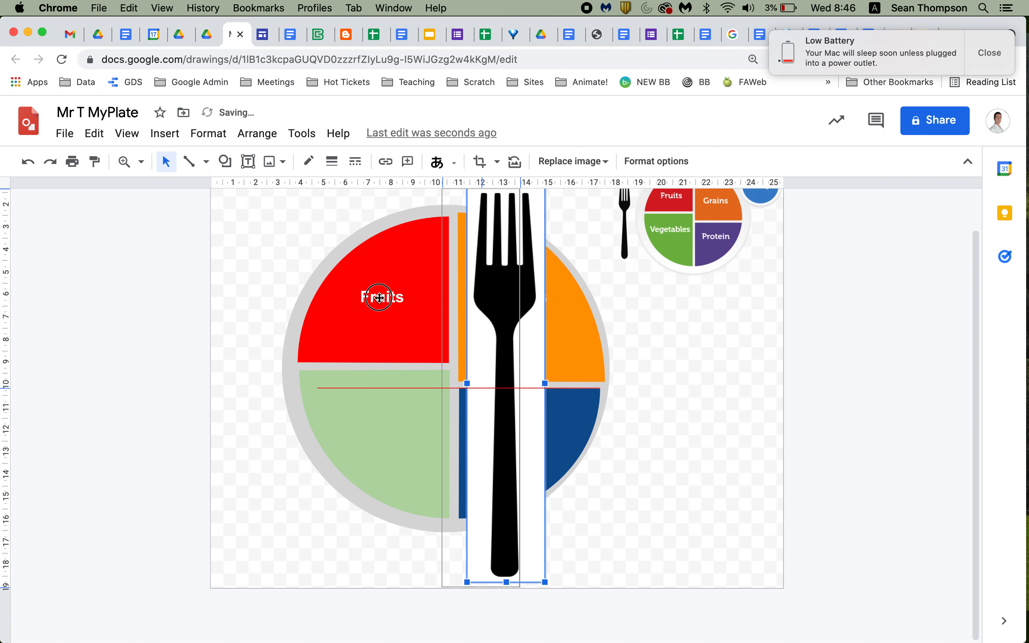